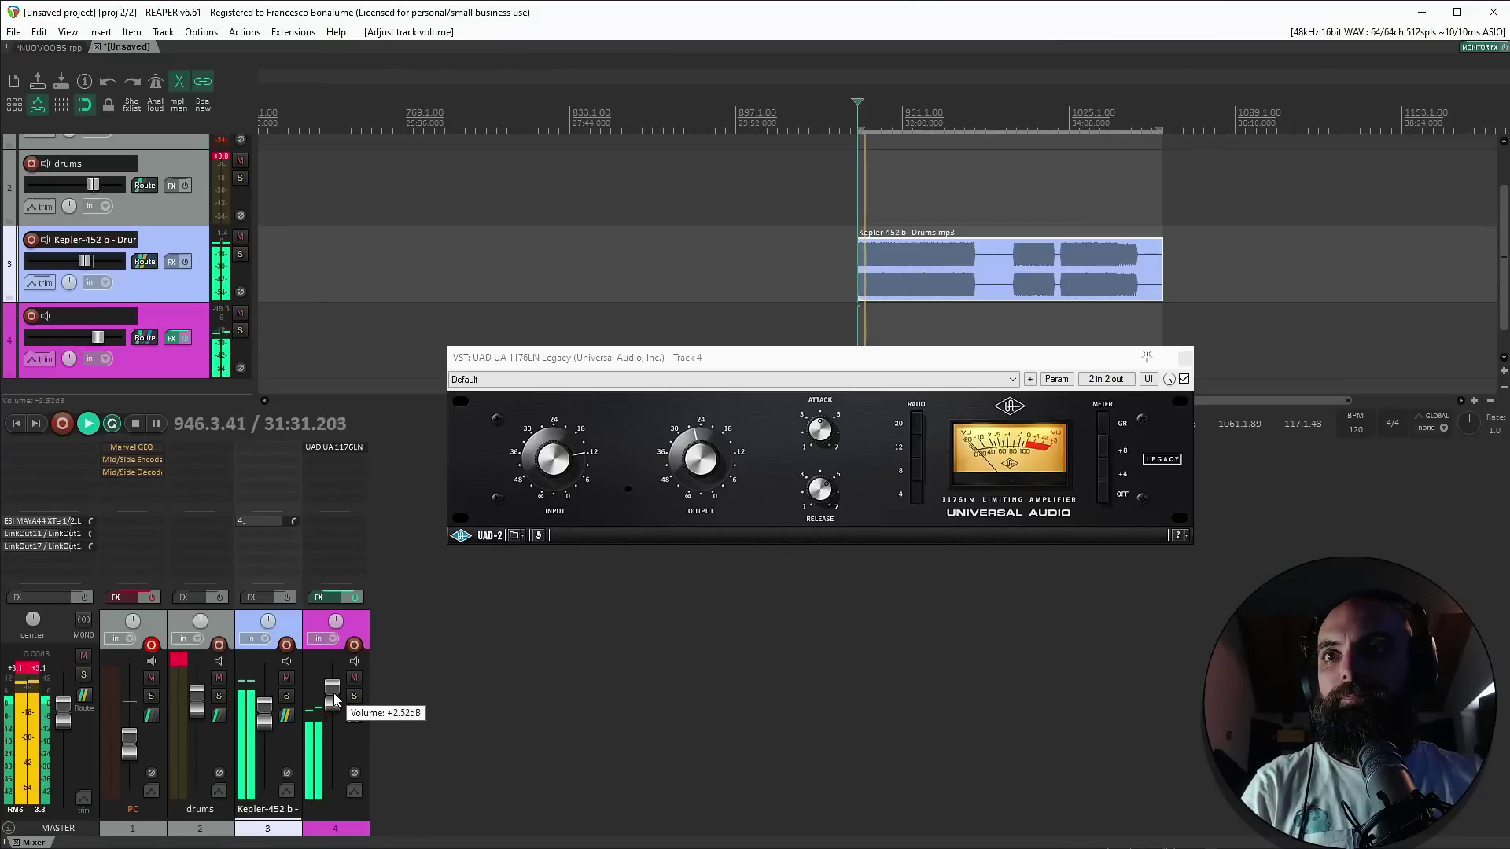
Insert a new track after the drums track and load the LUveler 64 Bit plug-in on it.
left_click(868, 279)
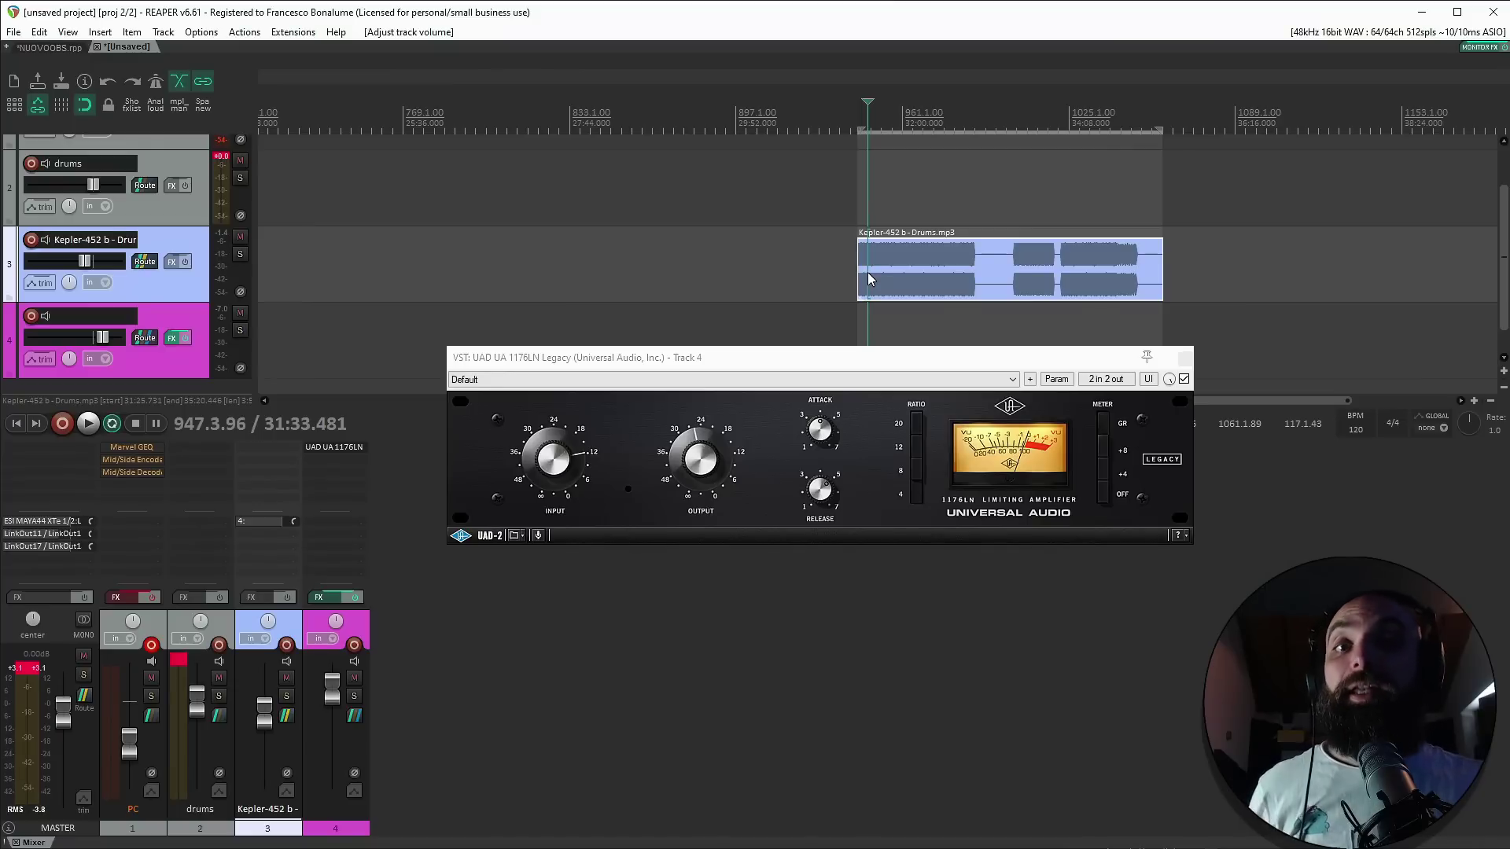
left_click(228, 620)
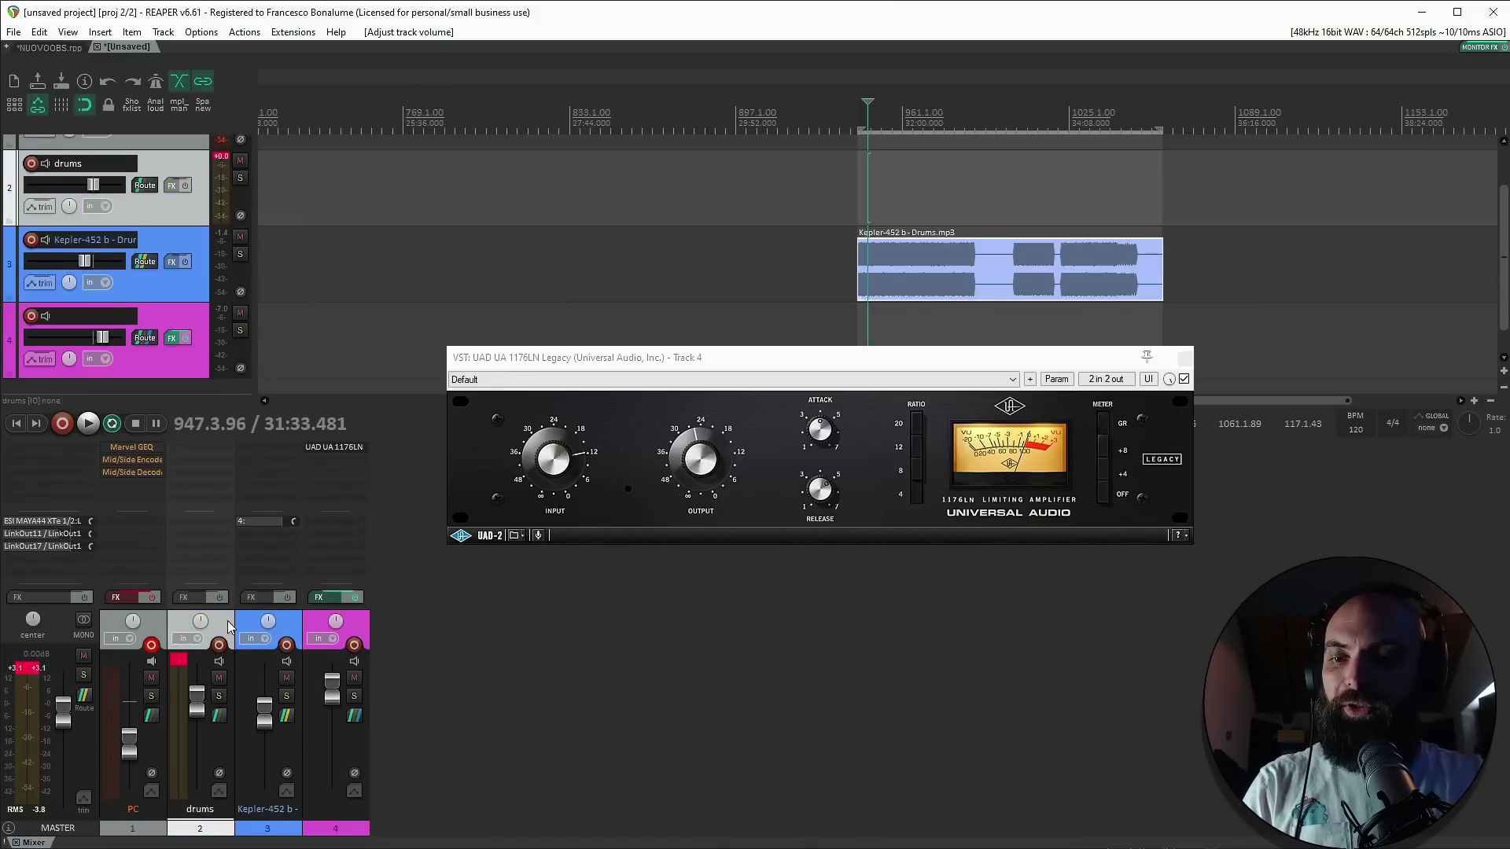
key("ctrl+t")
double_click(260, 455)
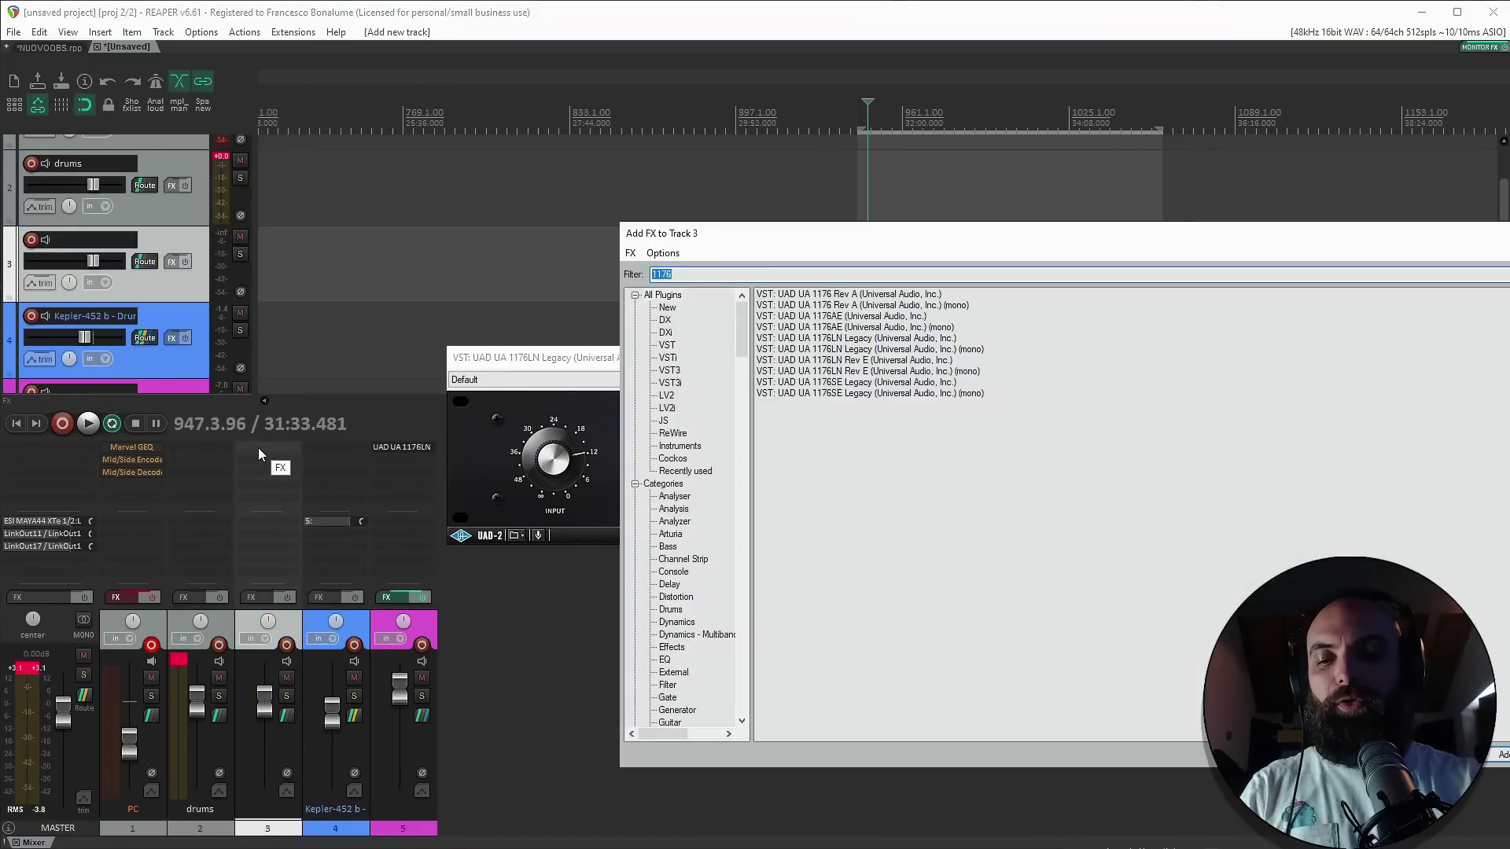
type("luve")
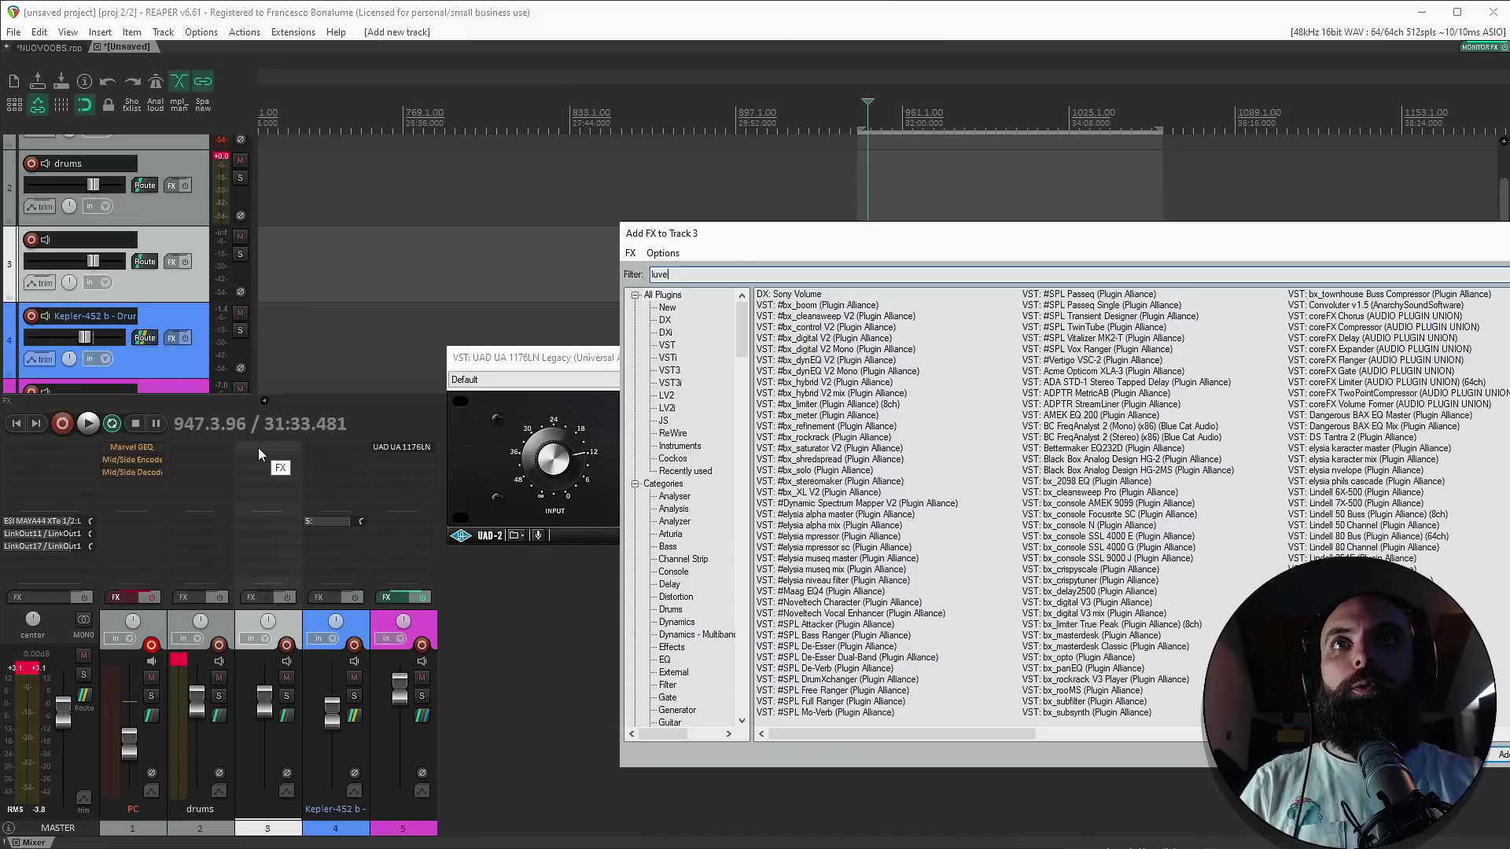
double_click(789, 328)
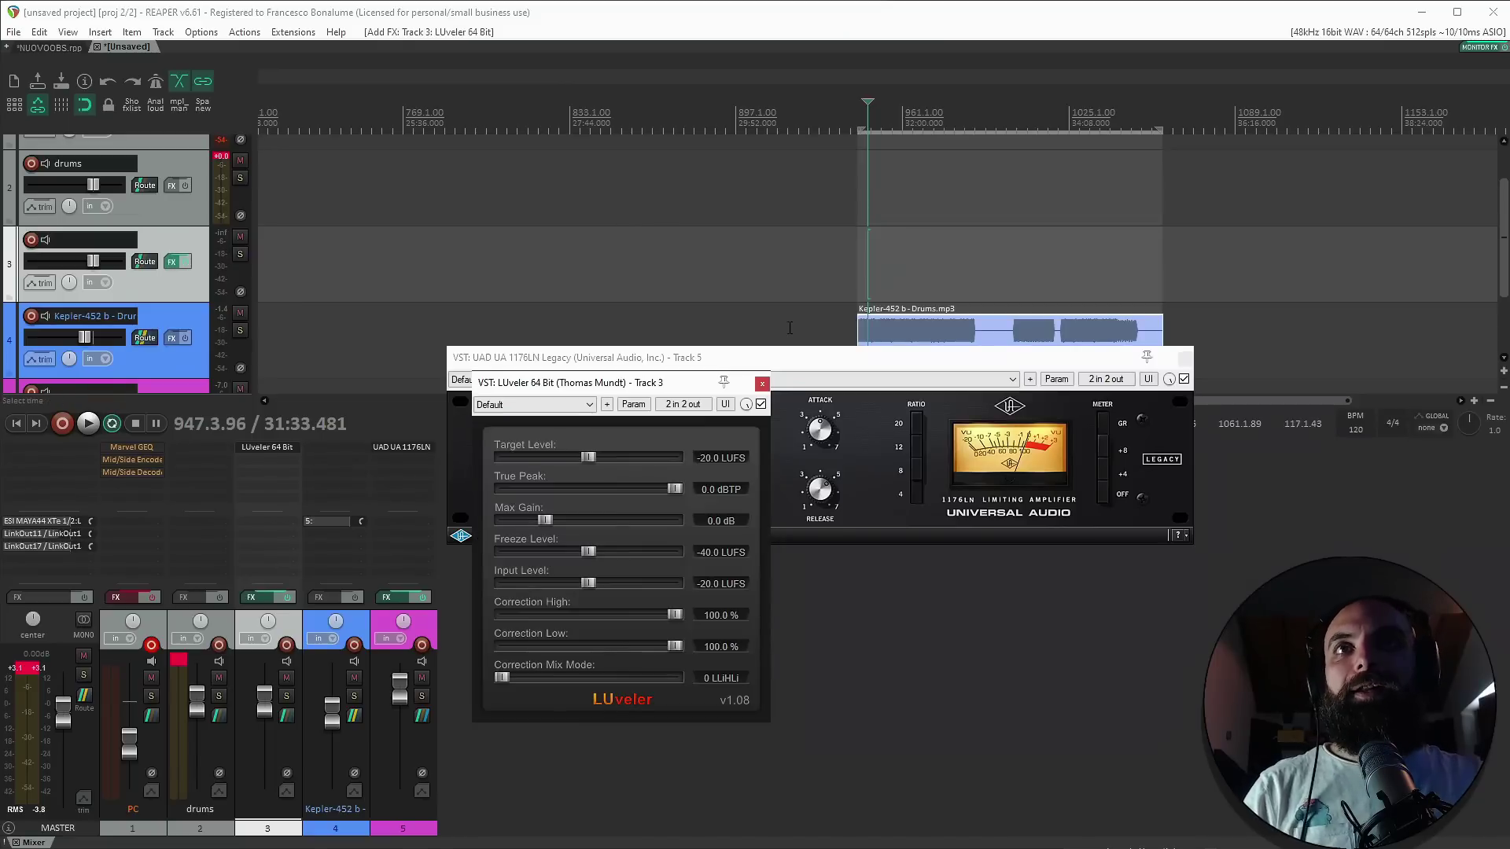
Set LUveler's Max Gain to 30 dB, moving its window clear of the compressor.
left_click_drag(622, 385, 464, 151)
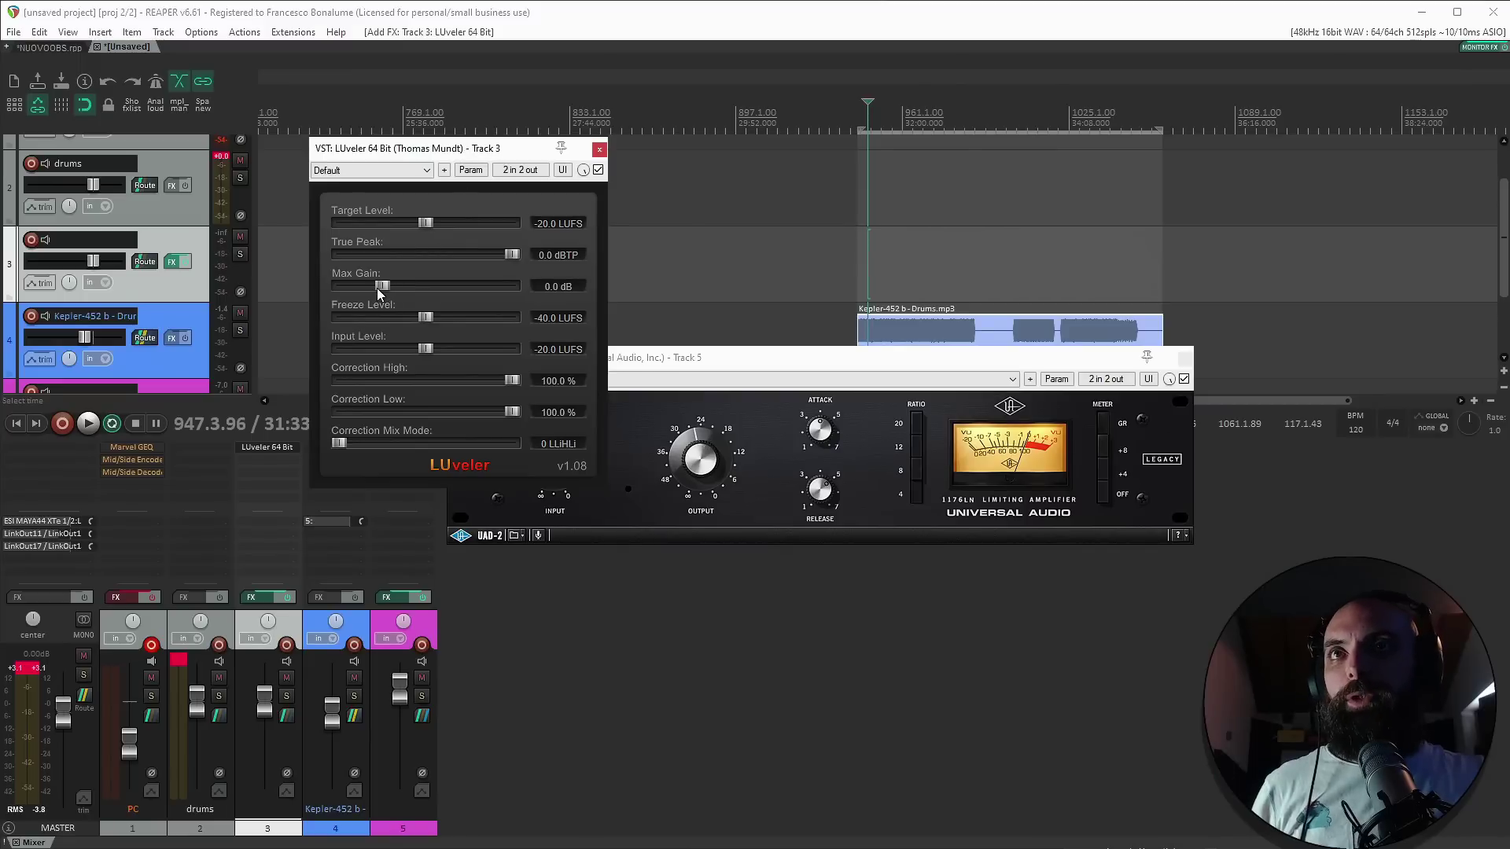
left_click_drag(381, 286, 864, 322)
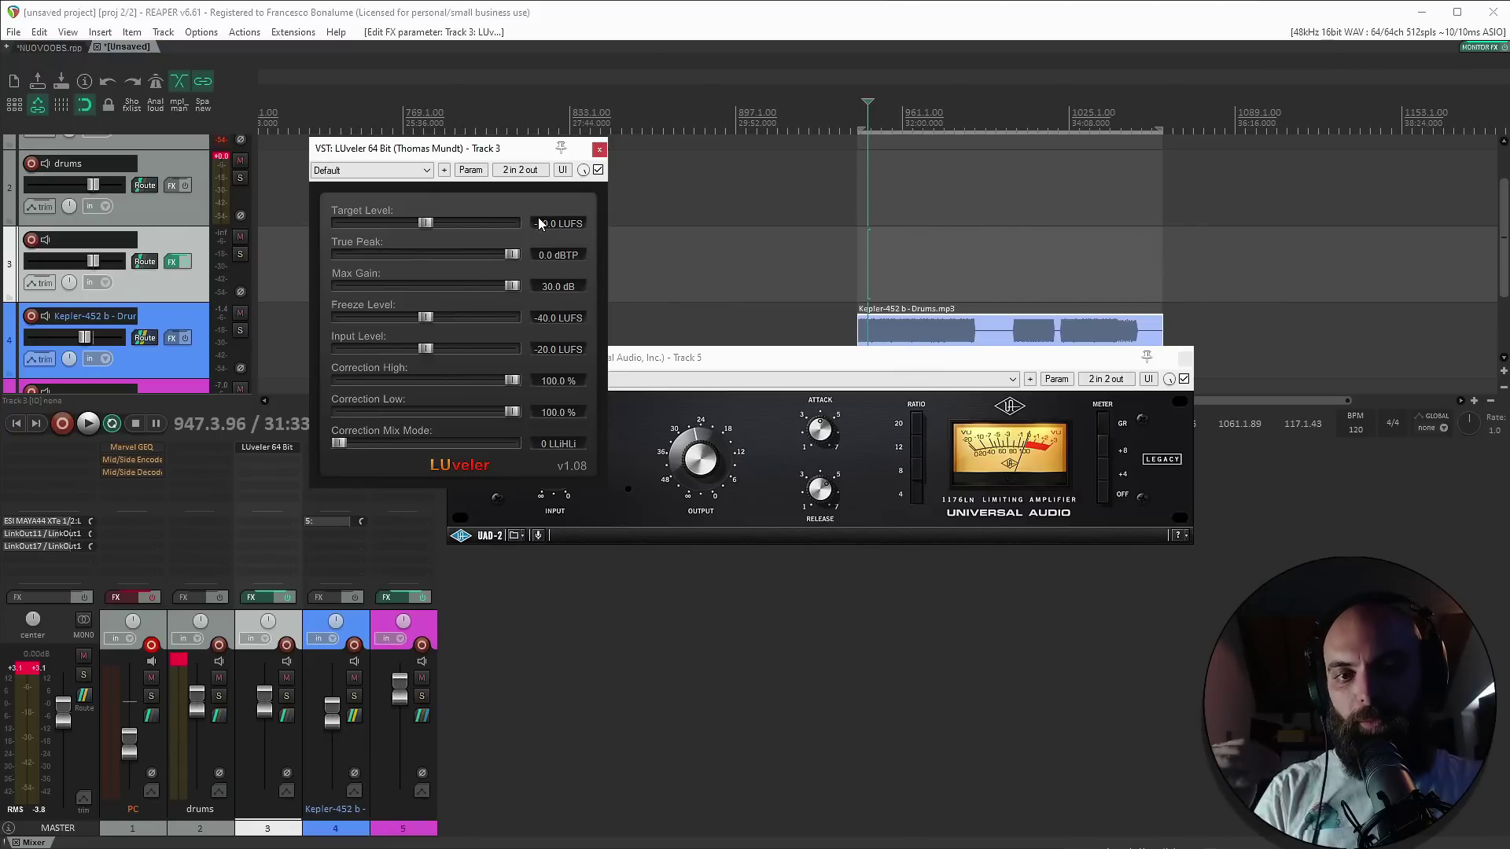
Lower the 1176LN track's volume to -inf and nest the Kepler-452 b drums and 1176LN tracks in a folder under the LUveler track.
left_click_drag(401, 692, 411, 797)
left_click(866, 338)
key("space")
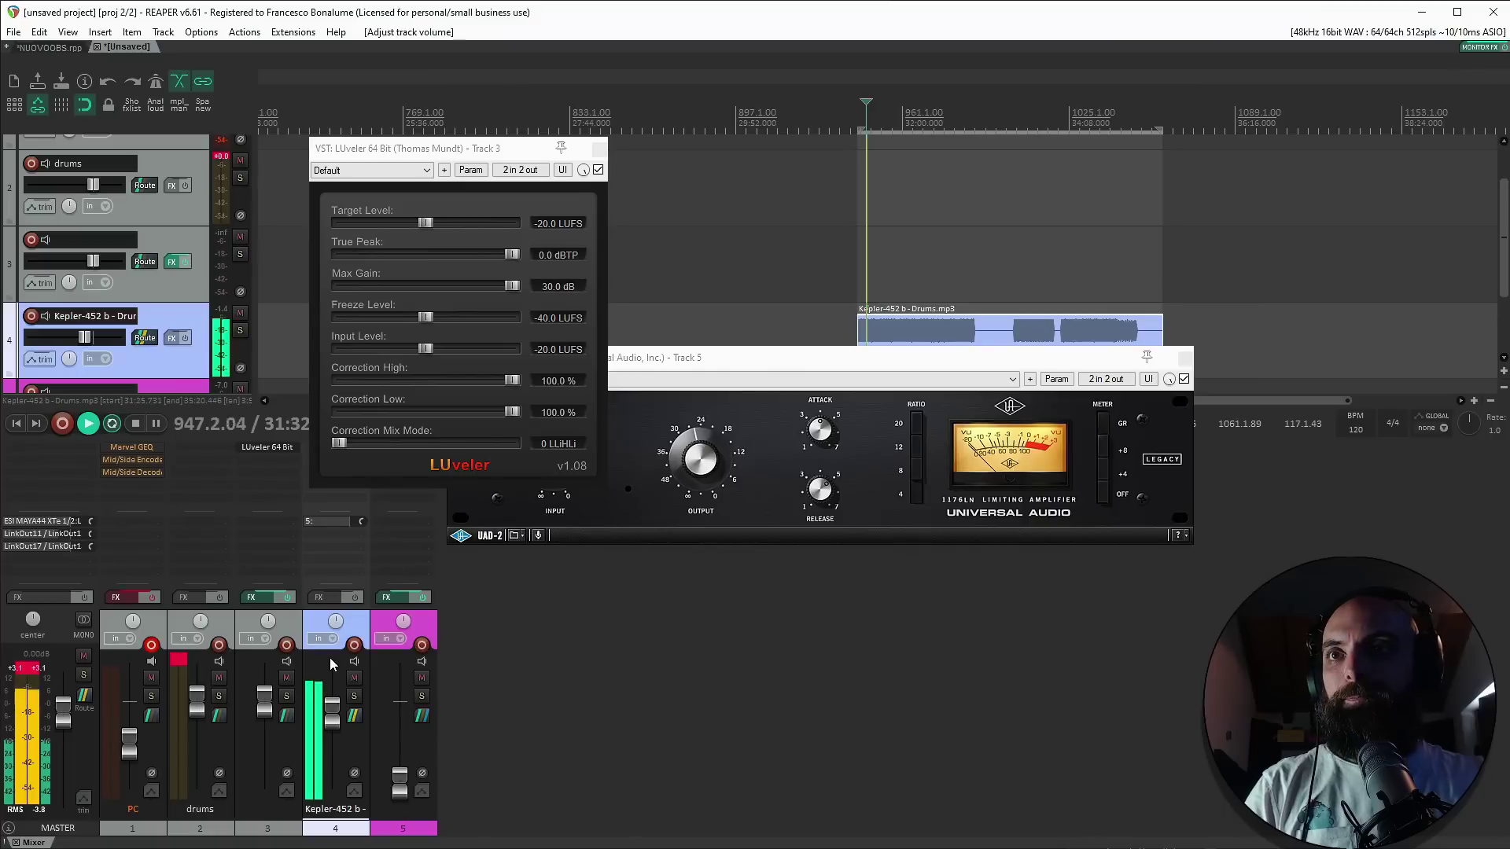
key("space")
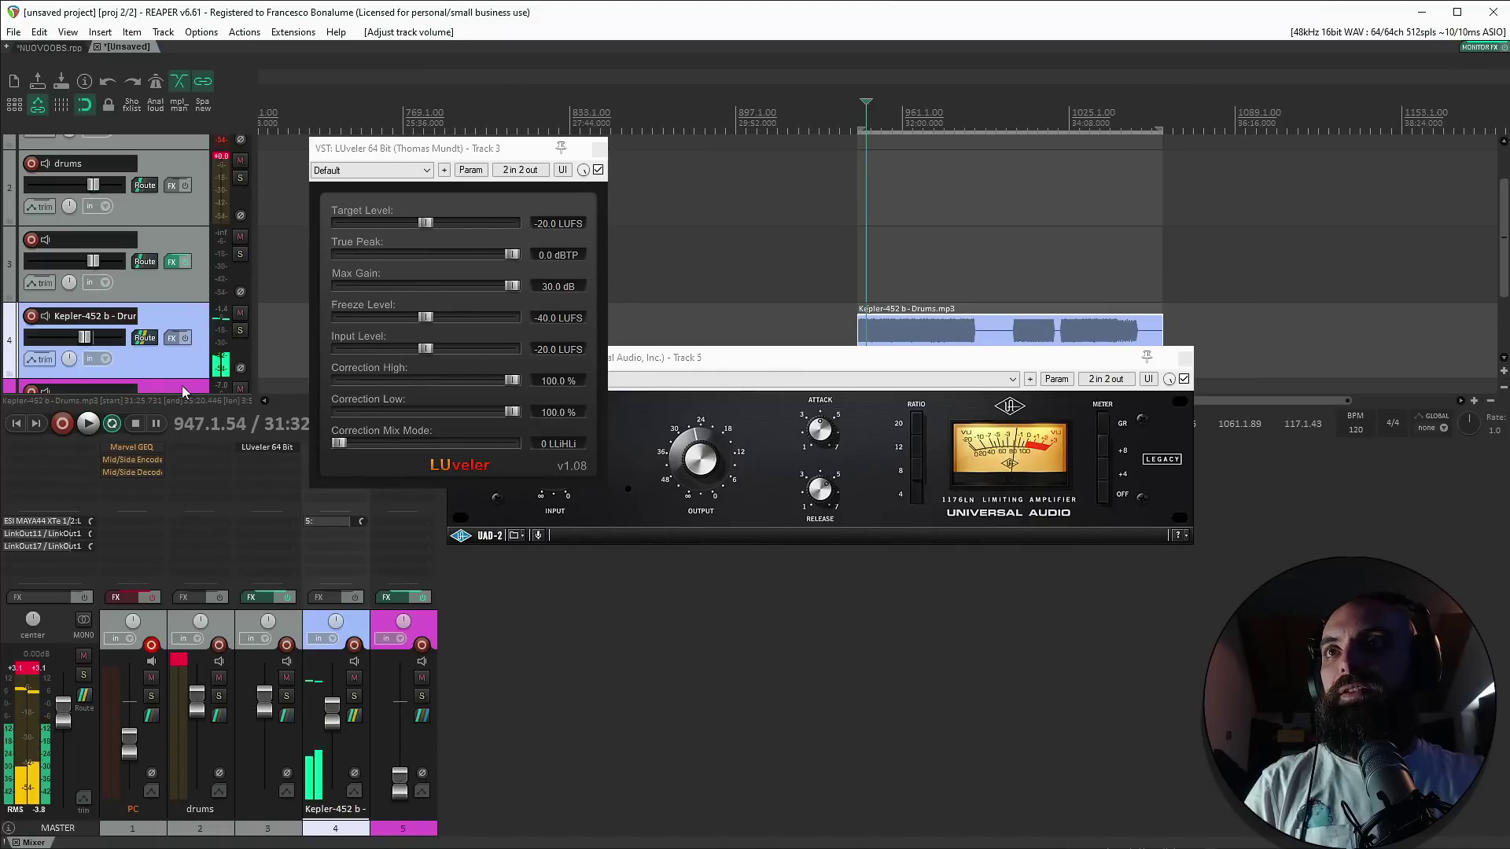
left_click_drag(167, 368, 167, 266)
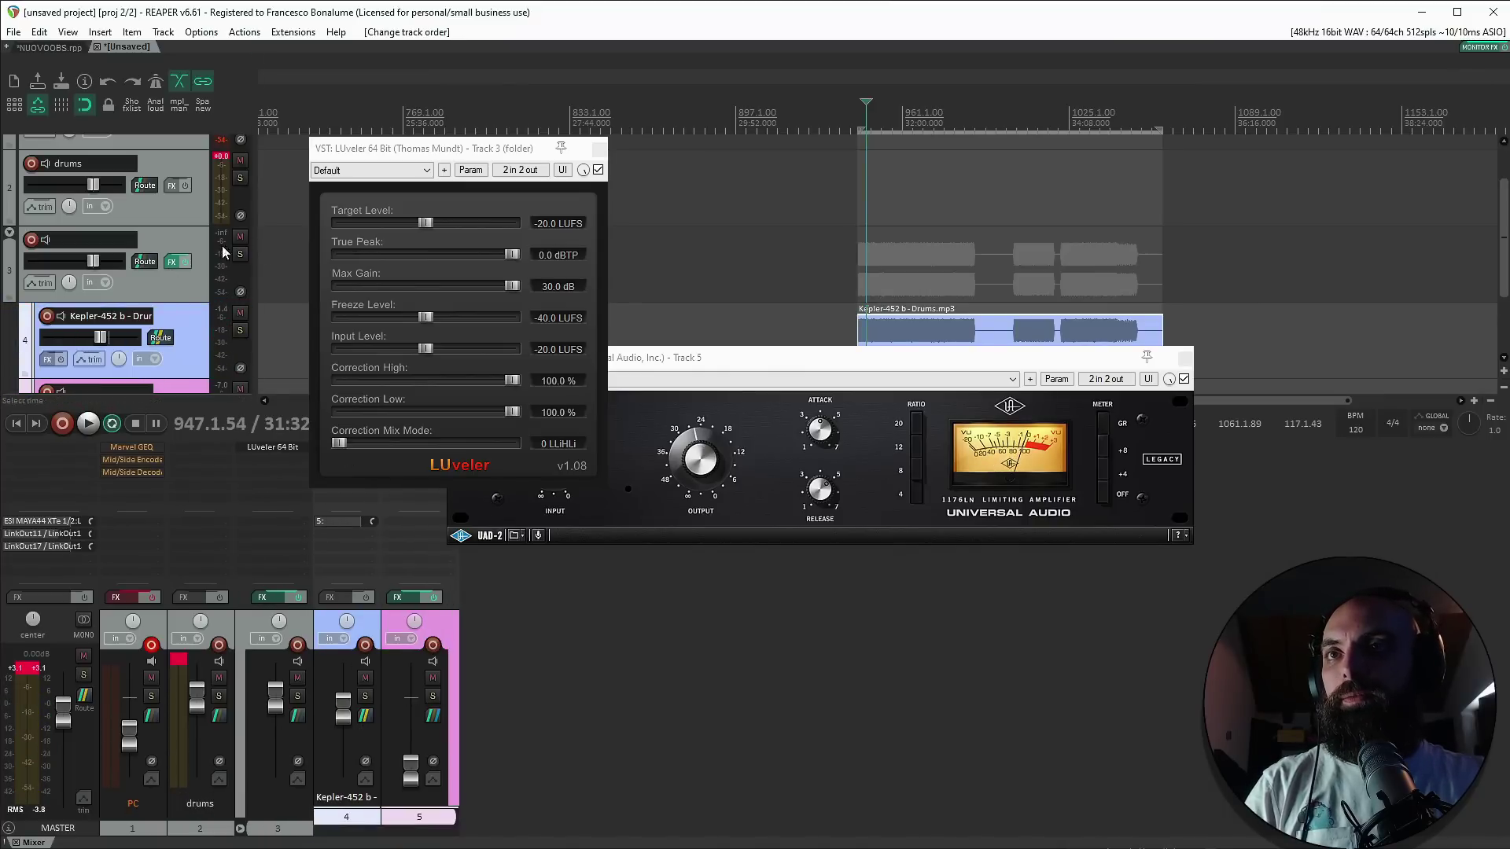
Play the drums while dipping the Kepler-452 b track's volume to -14.1 dB and bringing it back up.
key("space")
mouse_move(344, 702)
left_mouse_down()
mouse_move(340, 728)
mouse_move(344, 679)
mouse_move(339, 723)
left_mouse_up()
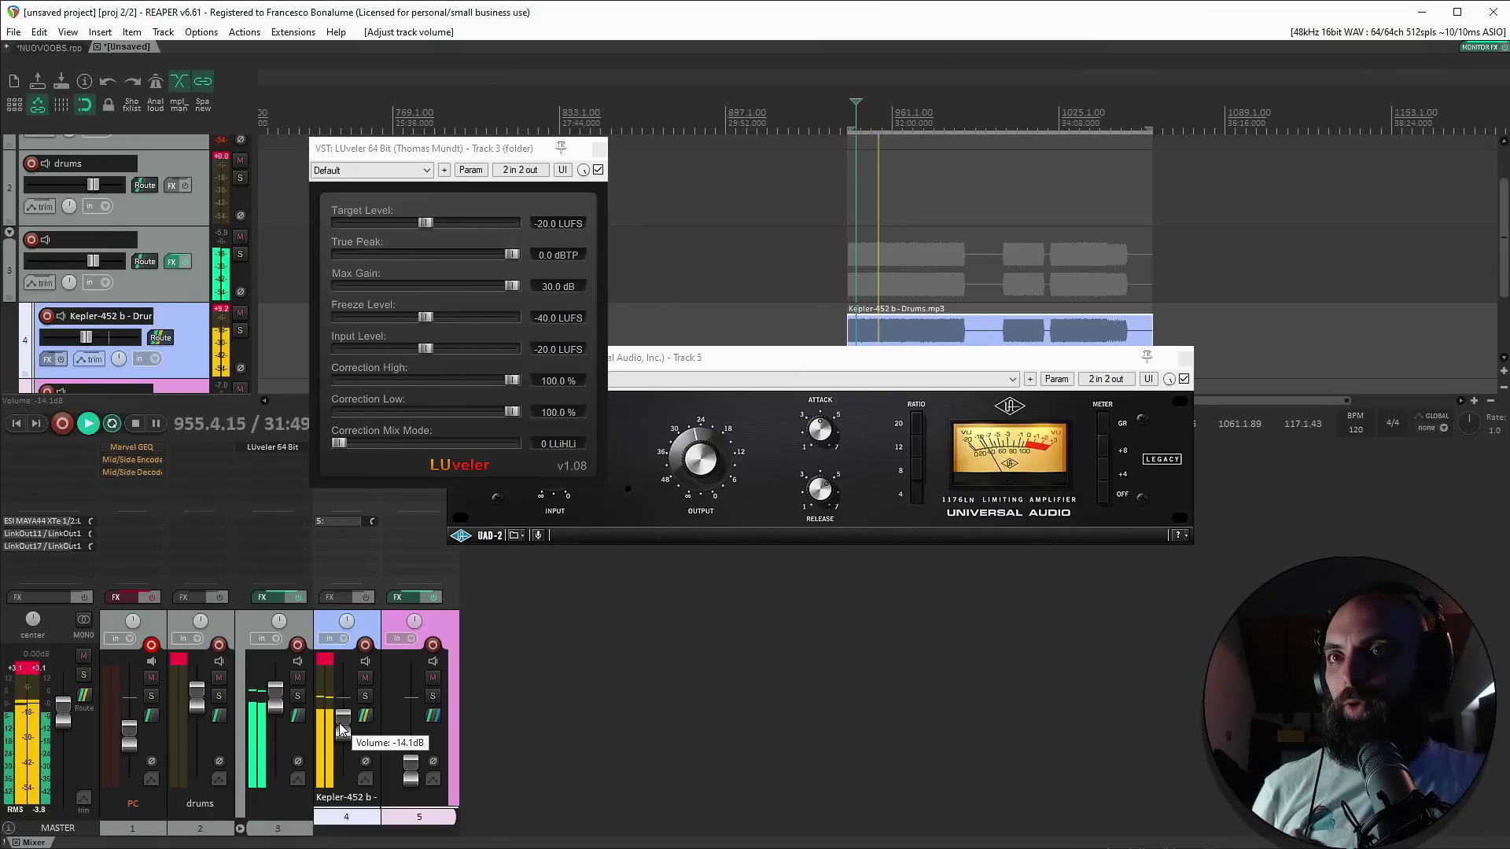
left_click_drag(338, 723, 338, 708)
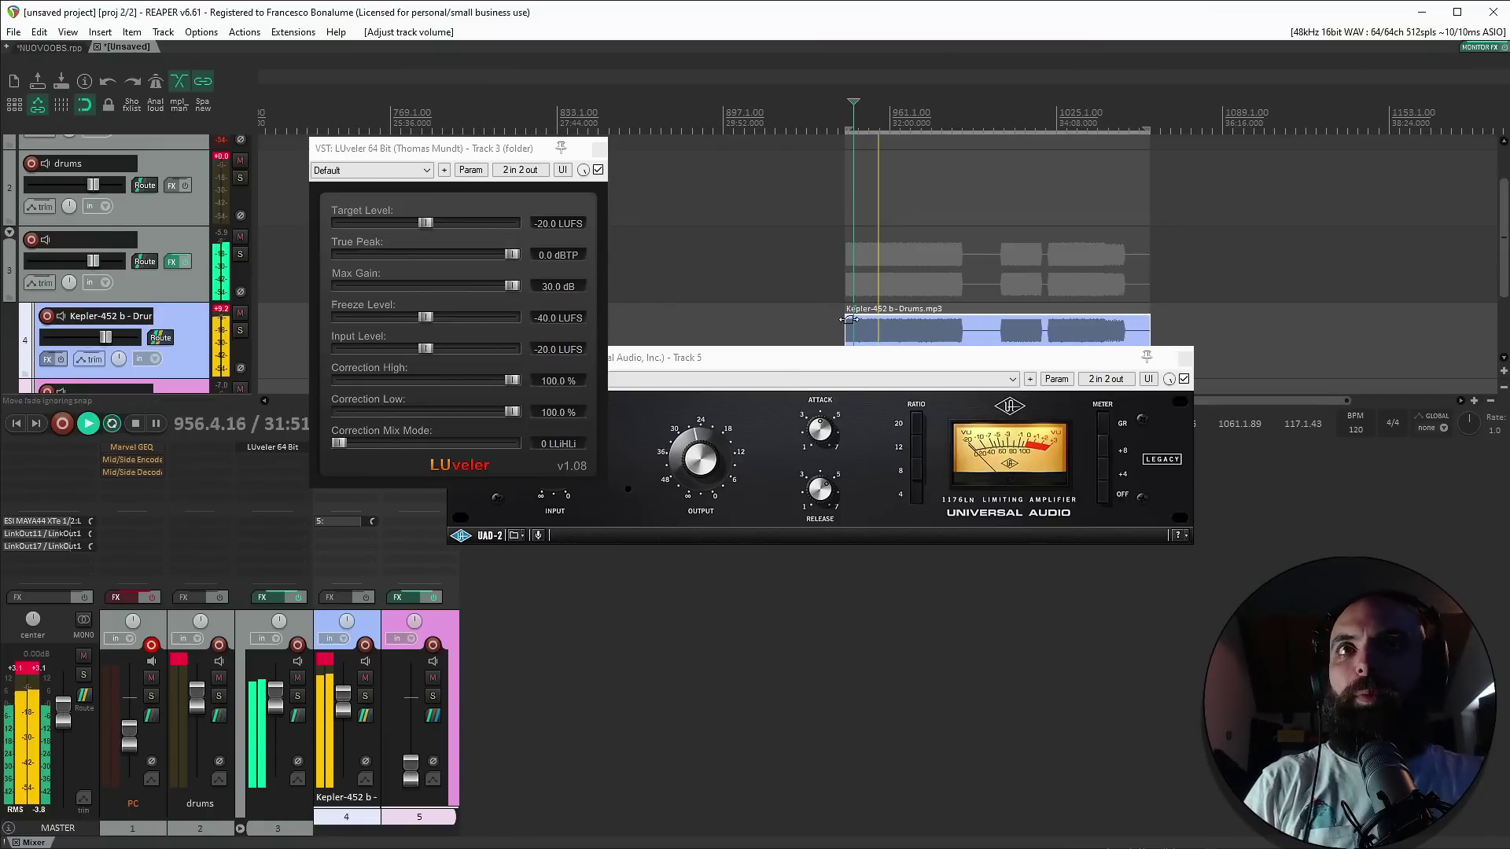
key("space")
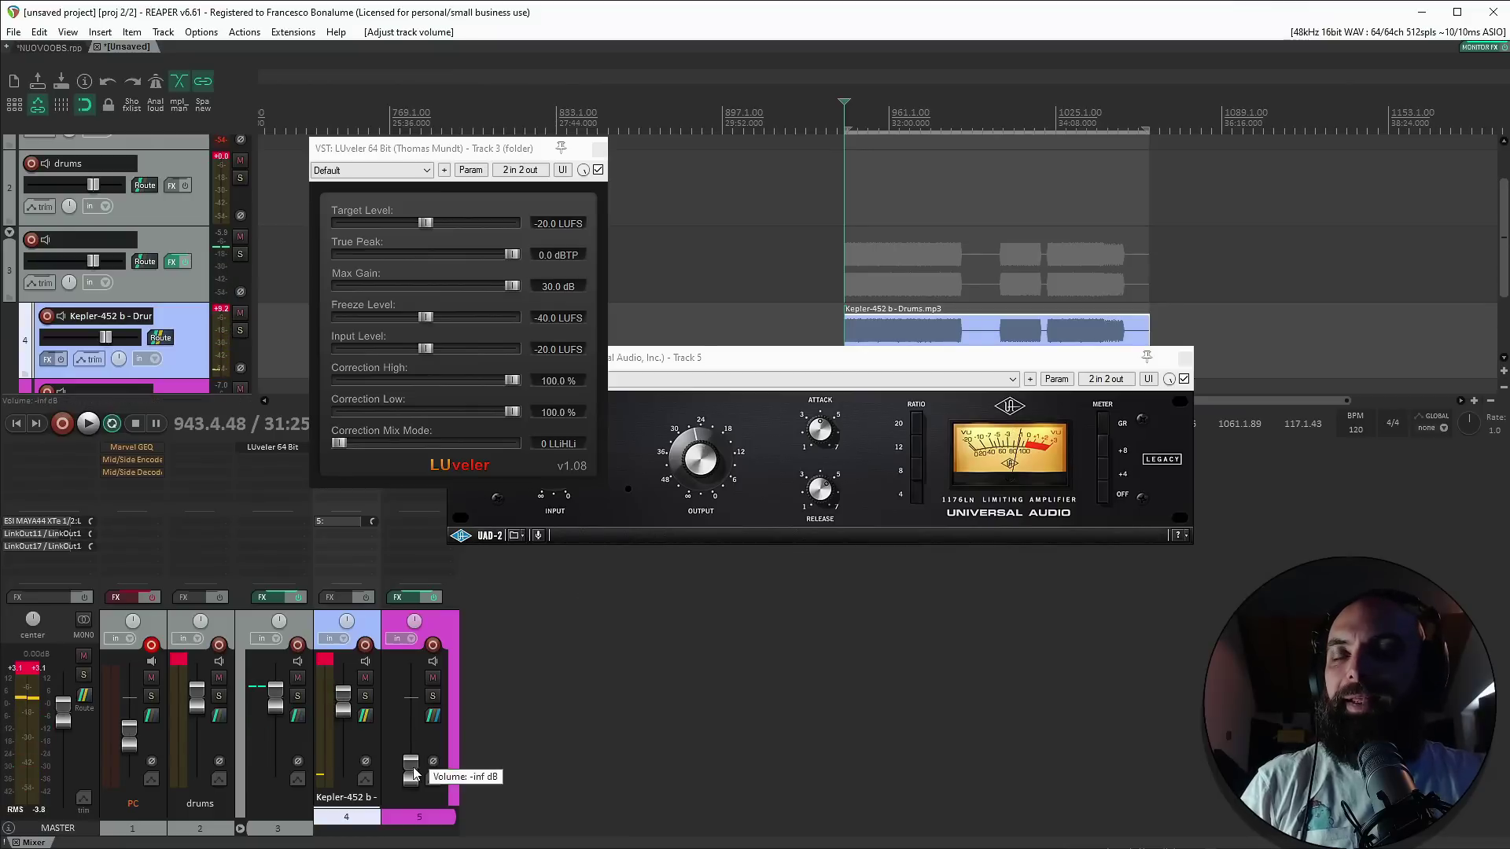
Play the drums and raise the 1176LN compressor track's volume to +6.70 dB.
mouse_move(416, 780)
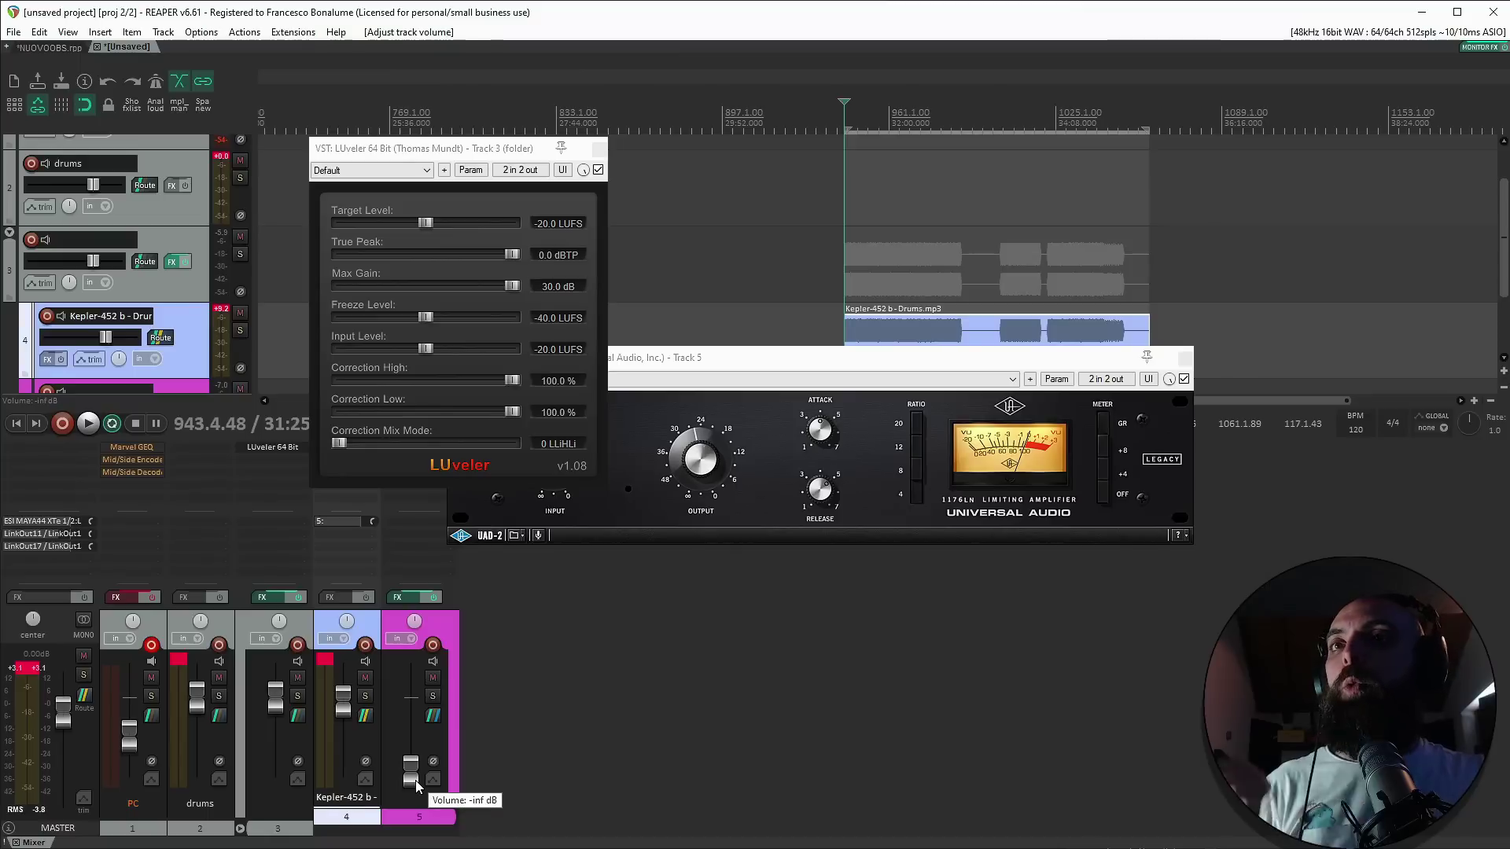
key("space")
left_click_drag(415, 780, 416, 690)
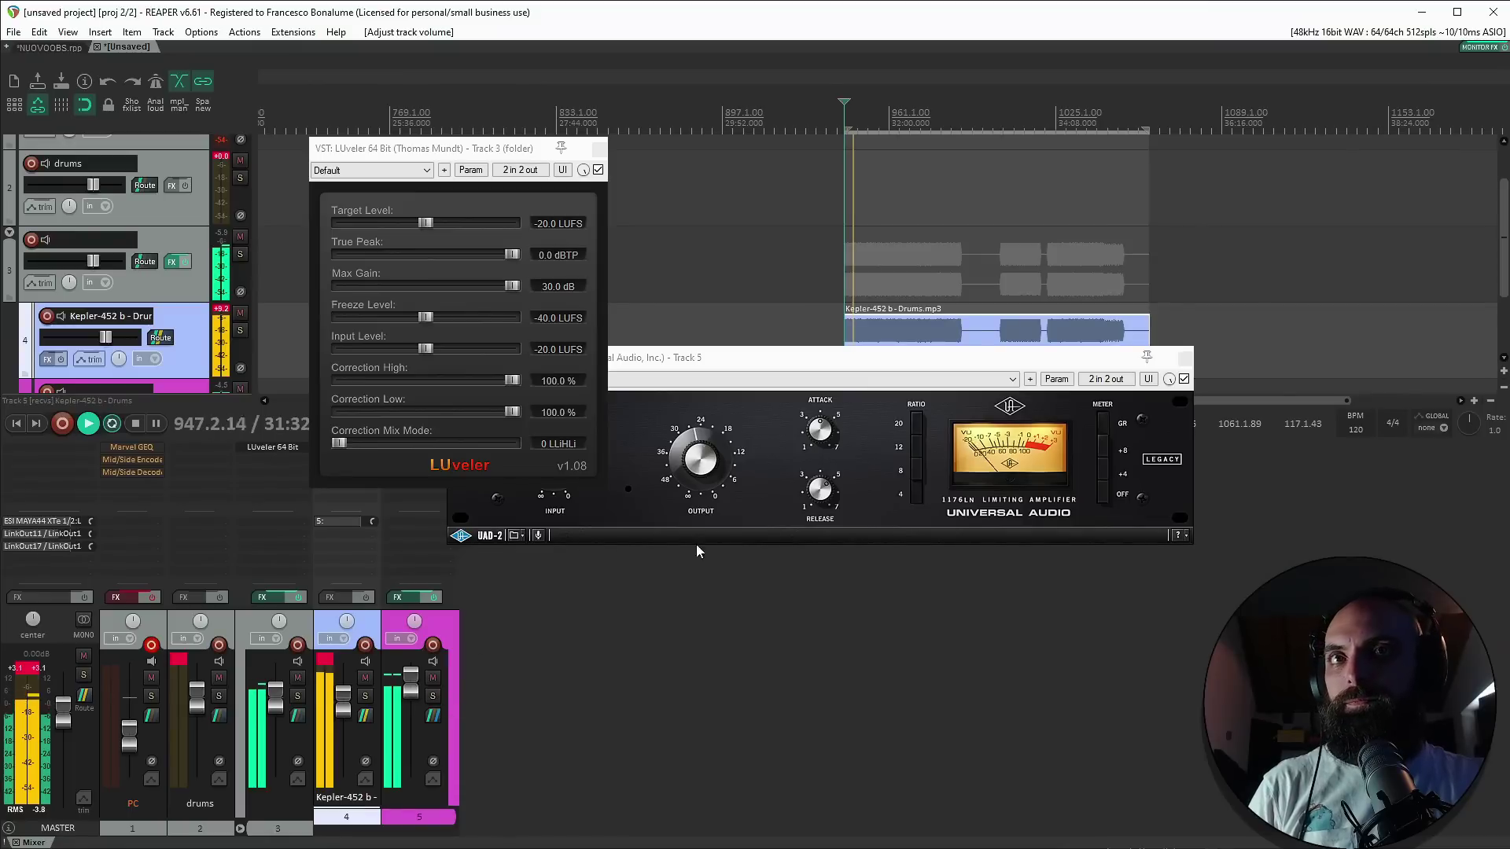
Nudge the 1176LN's Release setting during playback, place the edit cursor near the clip's start and stop.
left_click(824, 437)
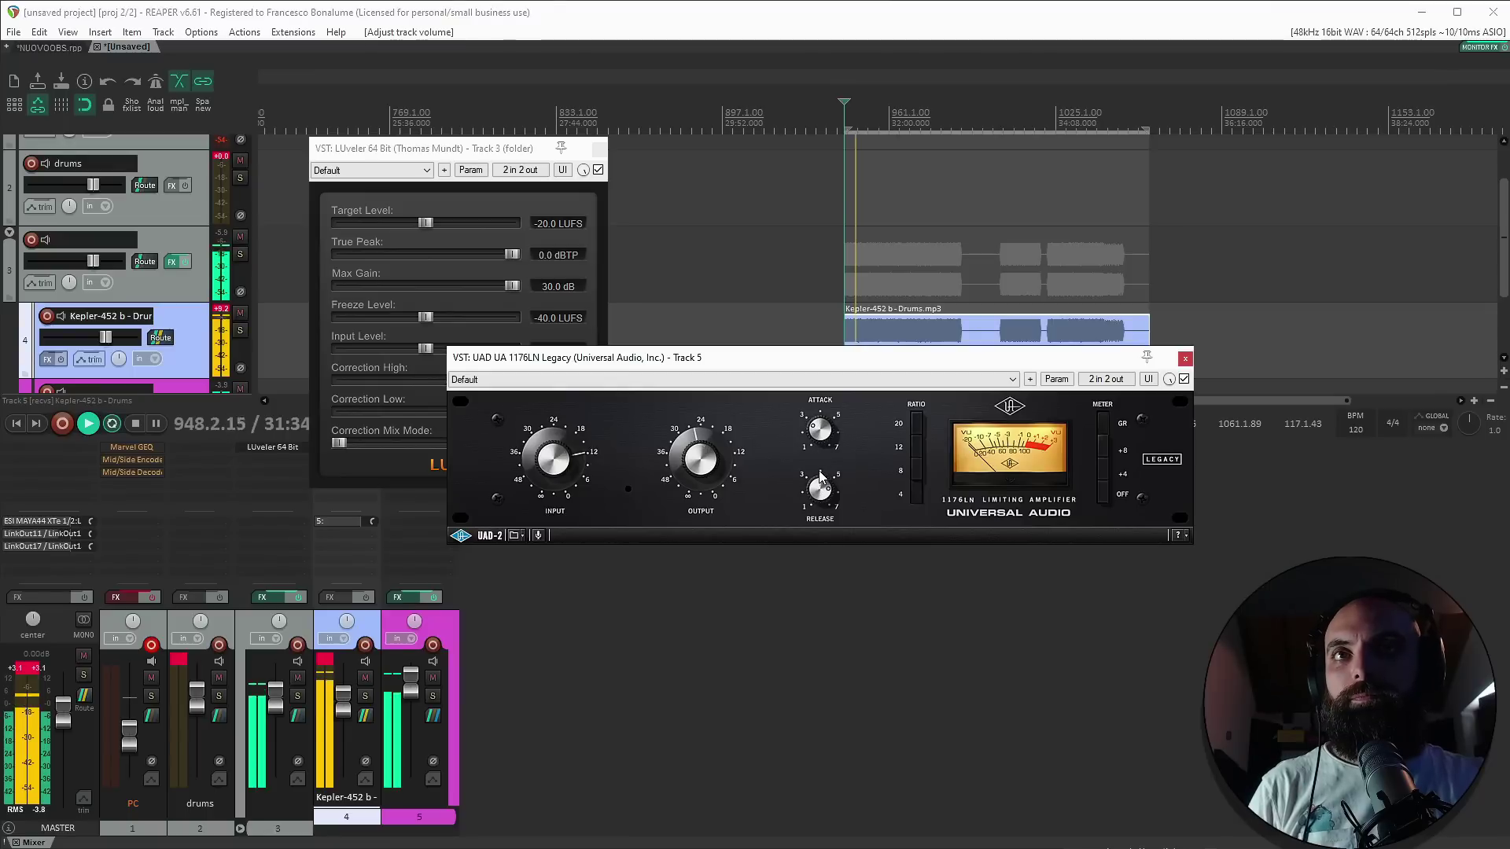
left_click_drag(817, 469, 816, 474)
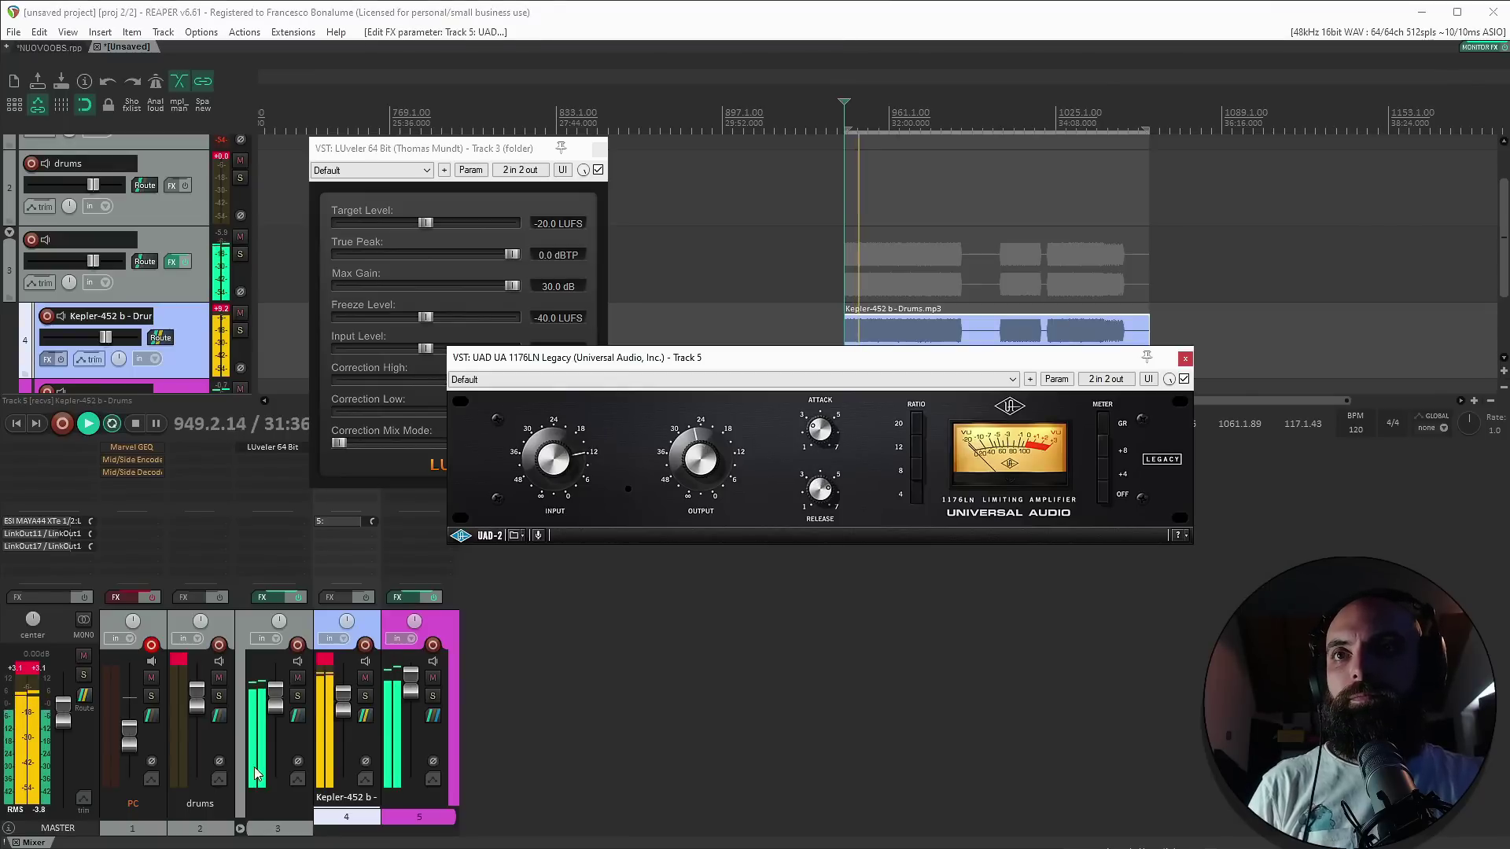
left_click(862, 336)
key("space")
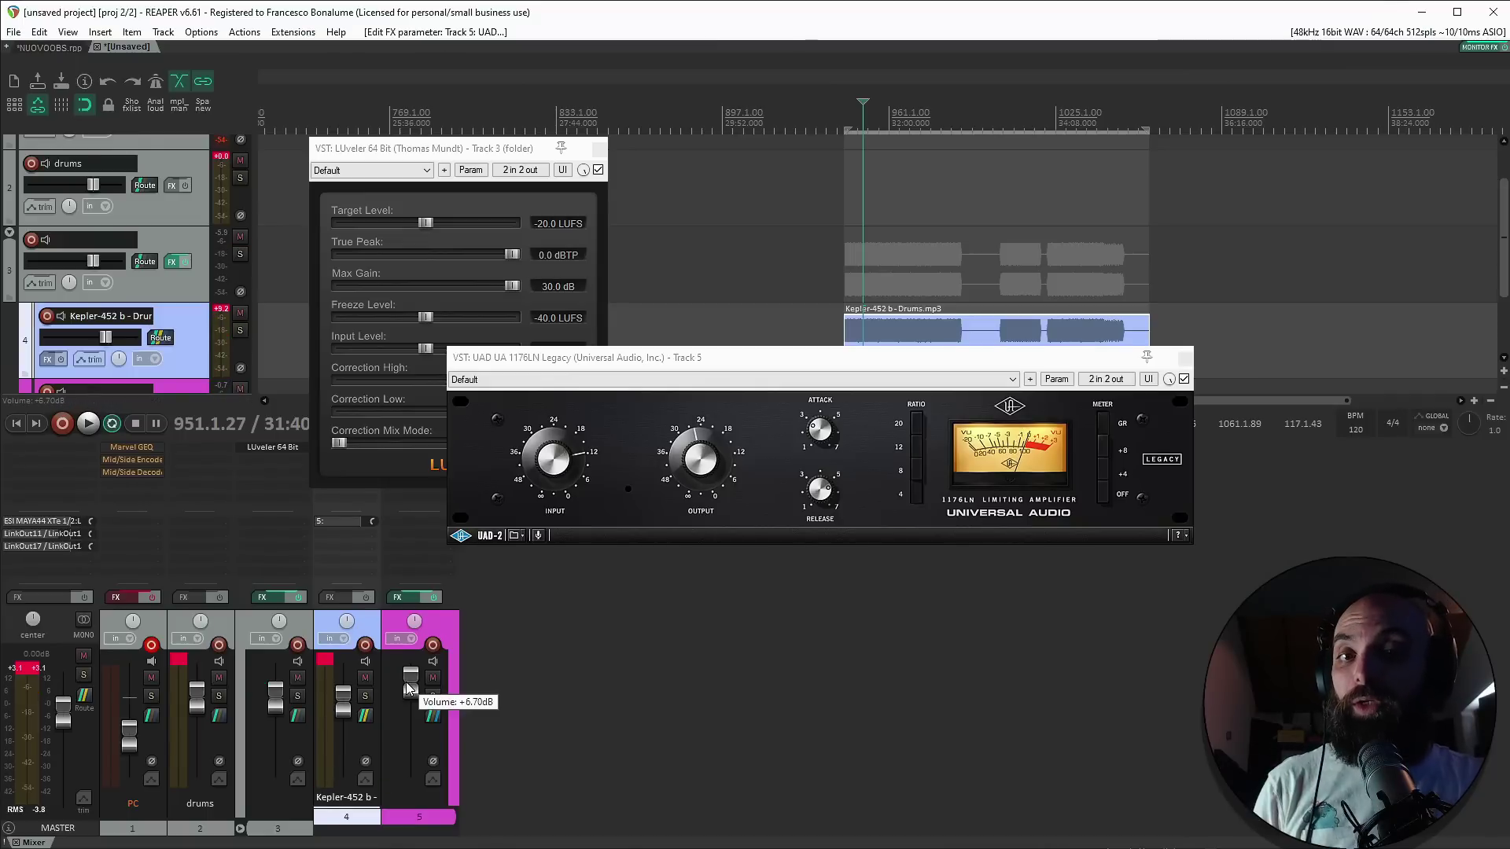
Bypass LUveler on the folder track and lower that track's volume.
left_click(267, 447, "shift")
left_click_drag(276, 692, 277, 732)
Compare the drums in playback with the 1176LN compressor track muted and unmuted.
key("space")
left_click(432, 678)
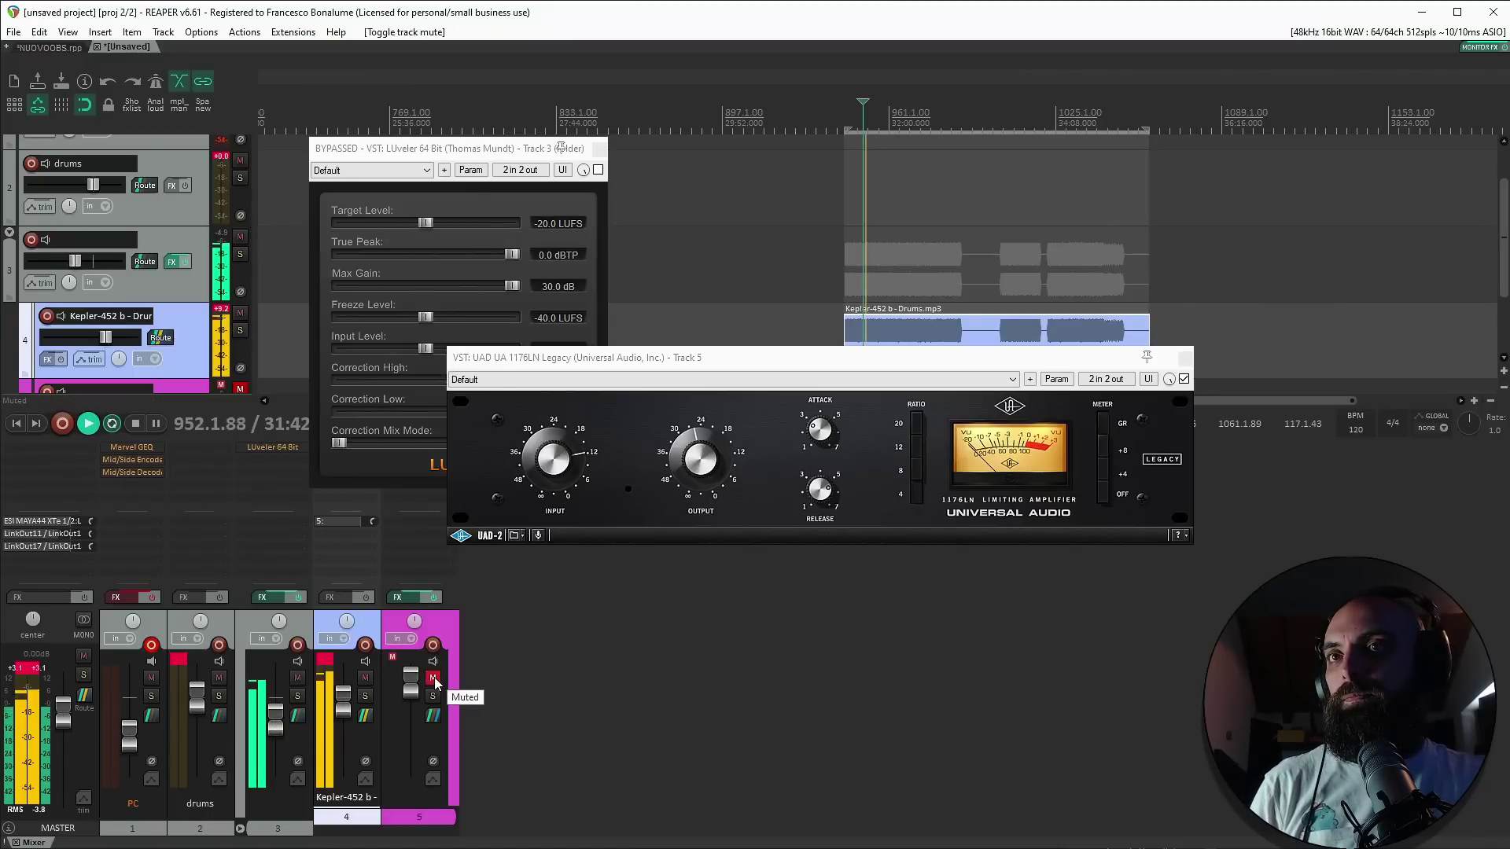
left_click(432, 678)
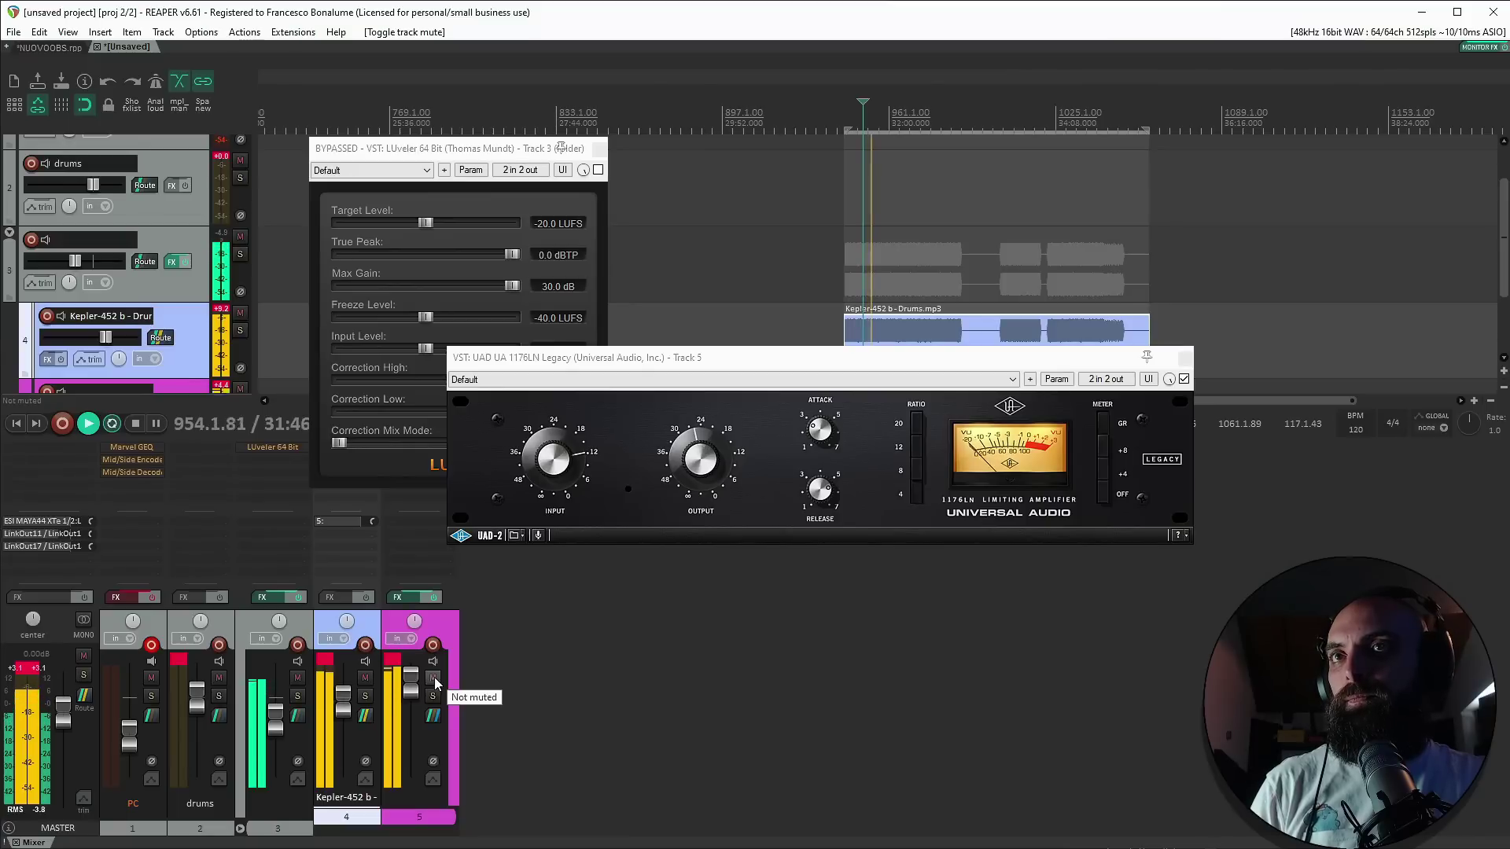
left_click(868, 333)
key("space")
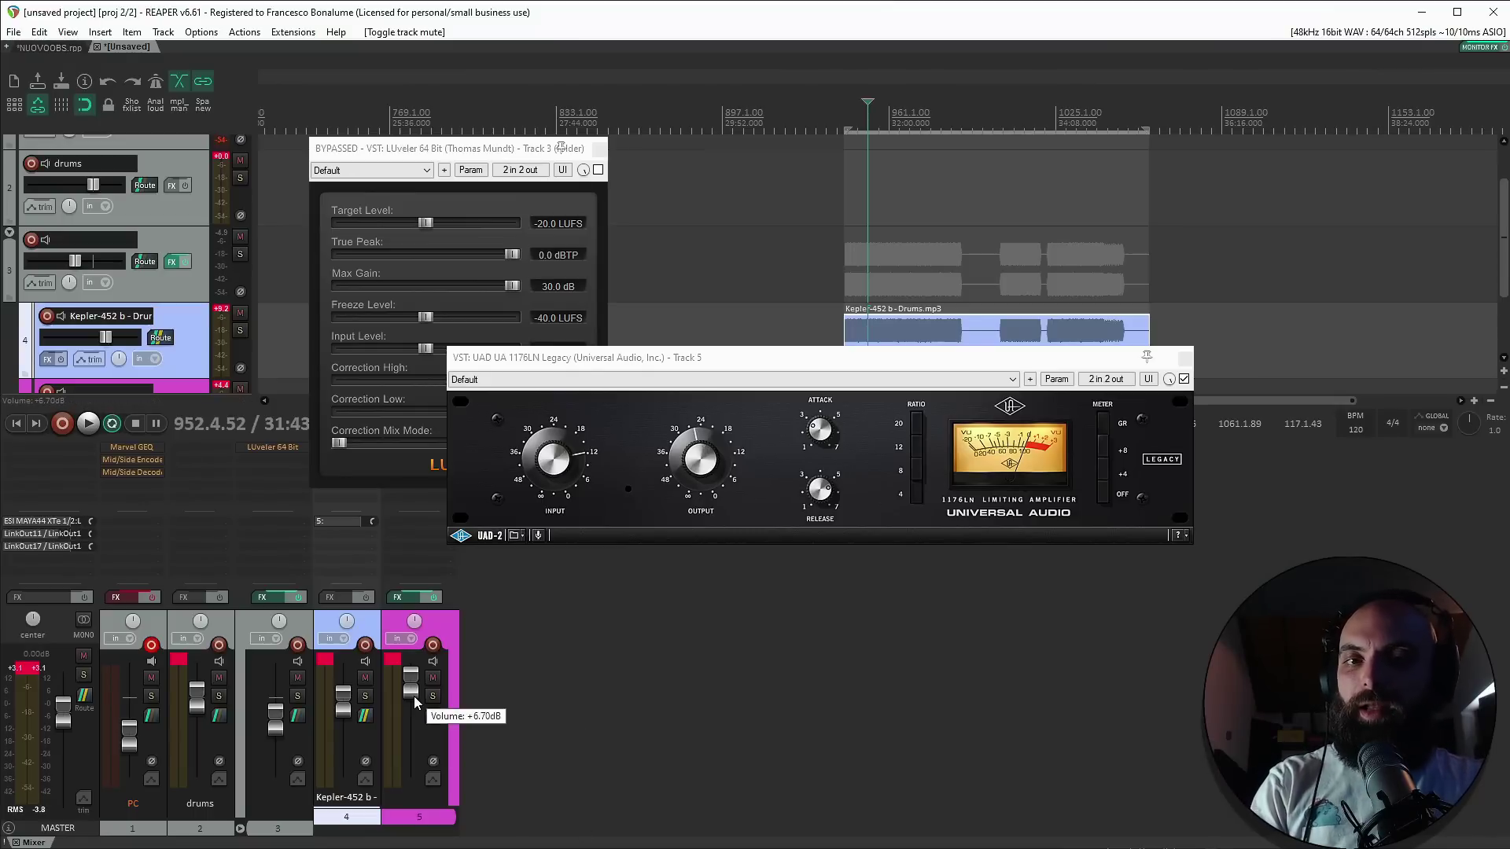
Re-enable LUveler on the folder track and close the LUveler and 1176LN plug-in windows.
left_click(263, 447, "shift")
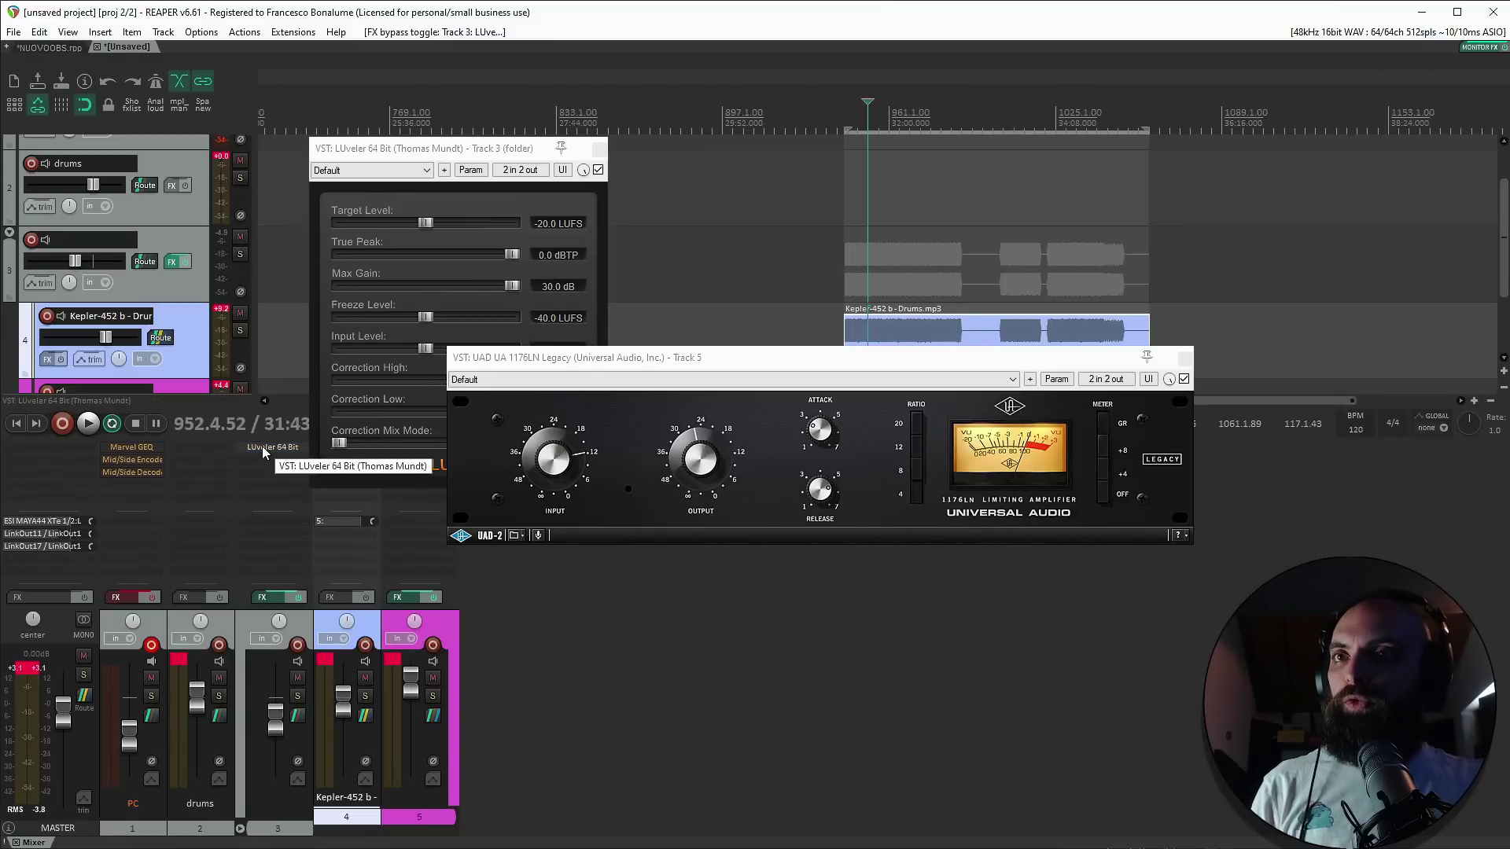
left_click(264, 447)
left_click(419, 447)
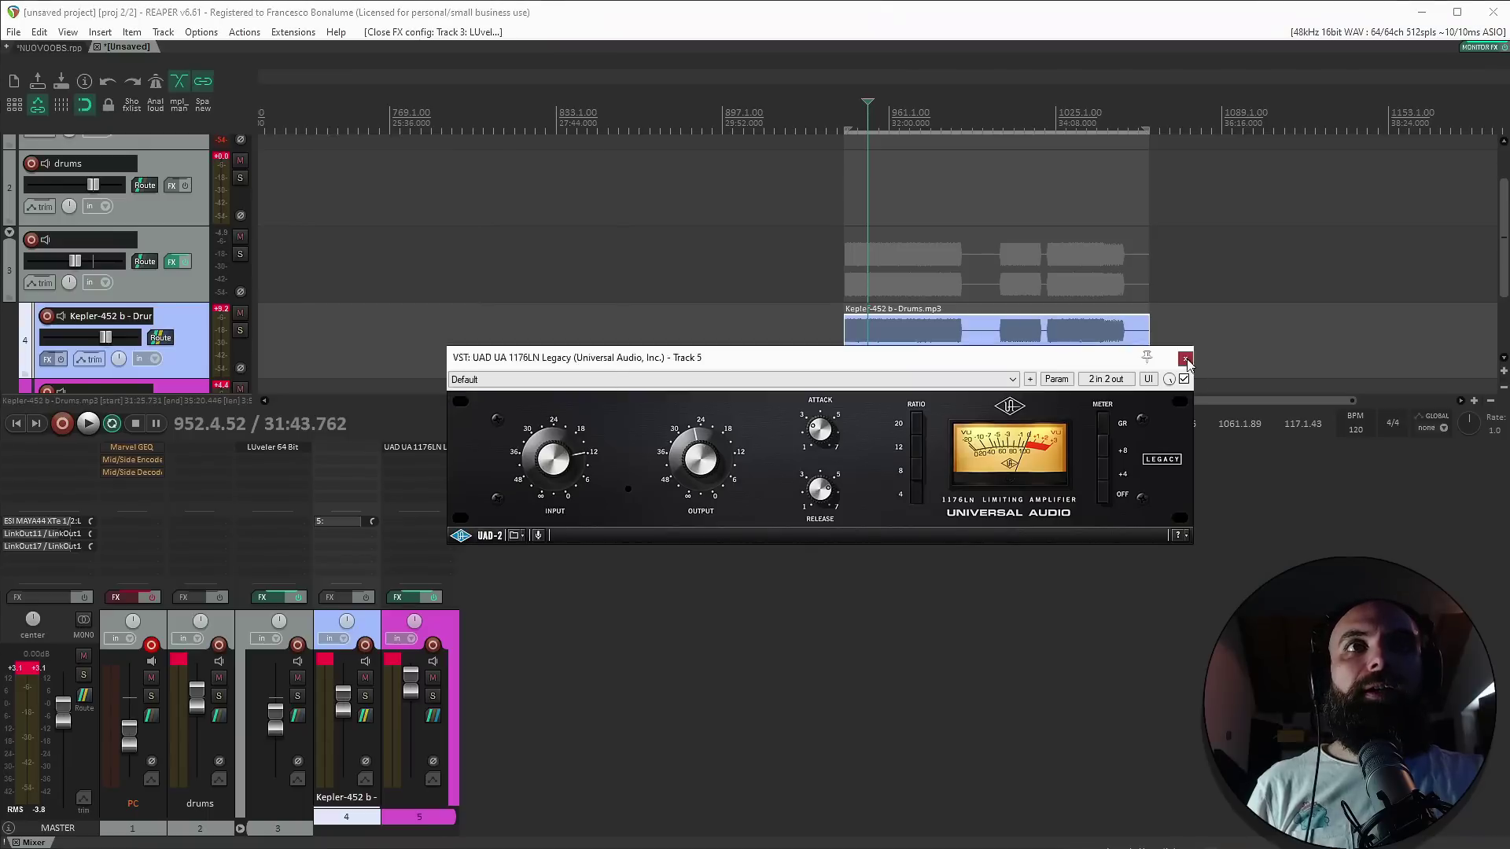
Add a new track after the compressor track and load the Neutron 4 plug-in on it.
left_click(956, 347)
double_click(478, 484)
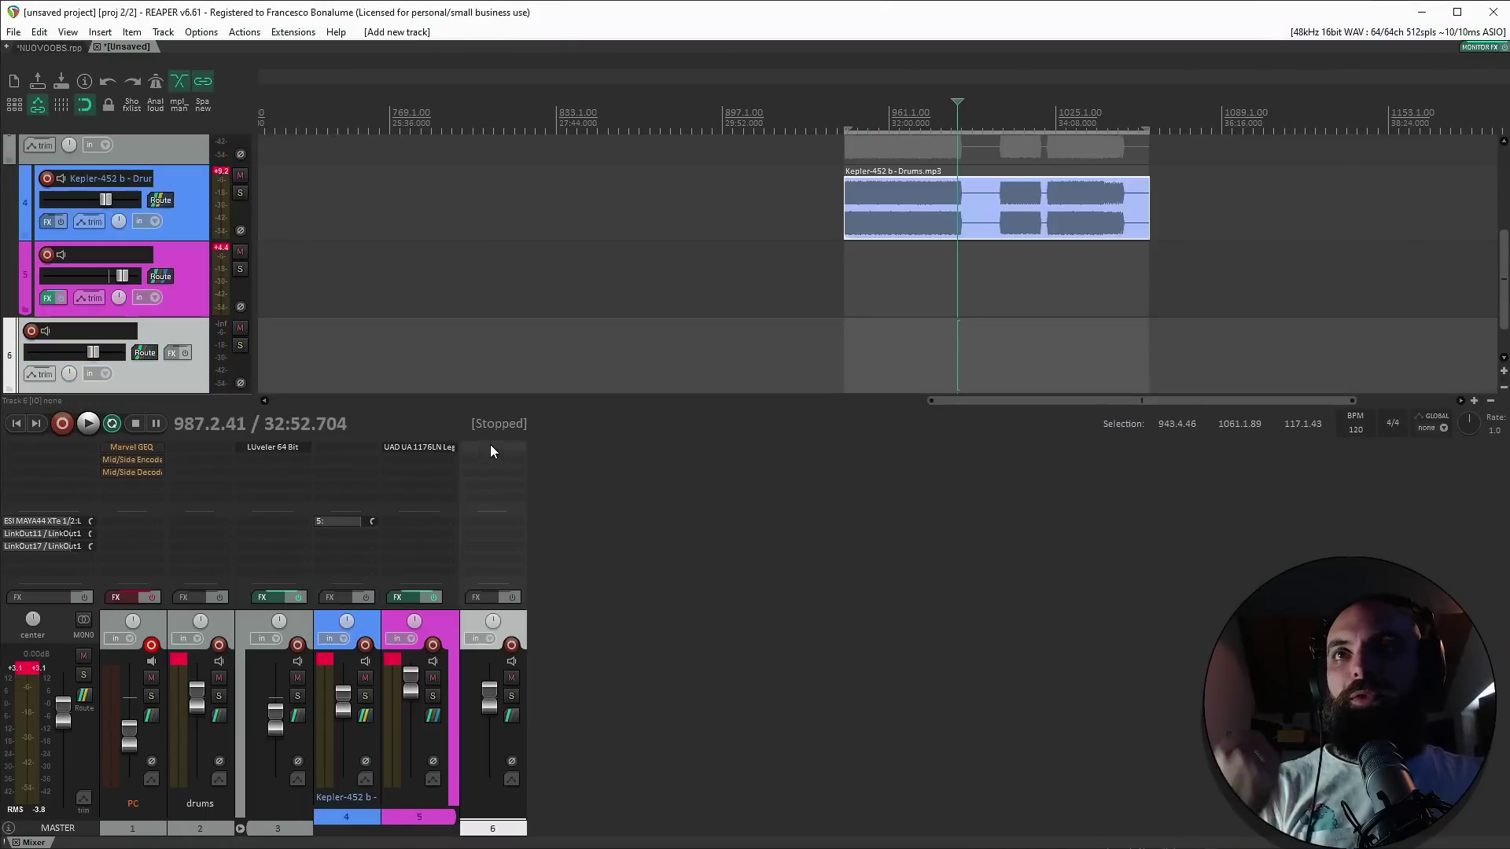
left_click(484, 451)
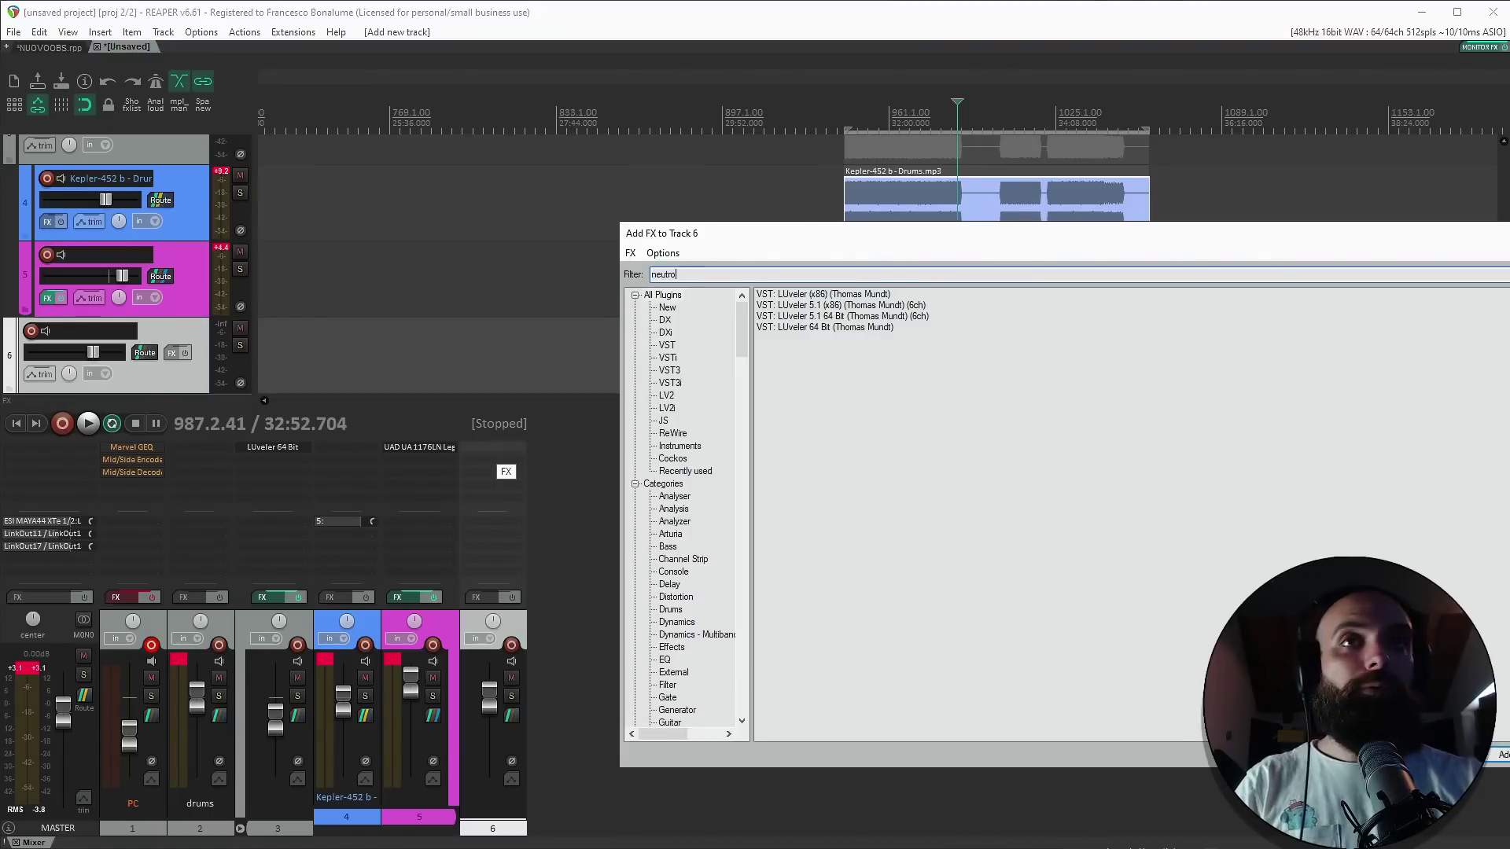
double_click(799, 299)
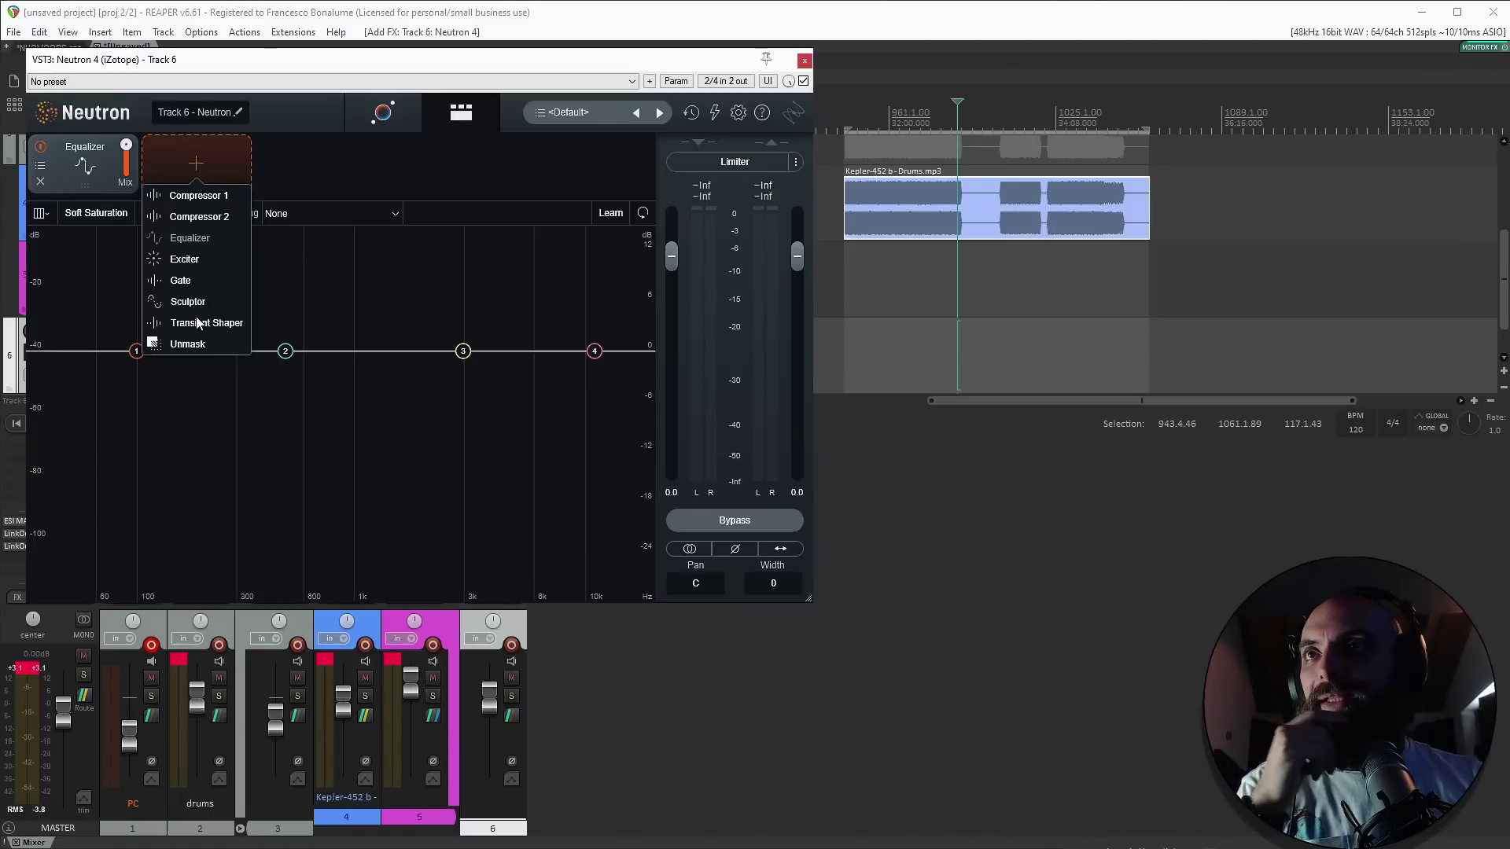
Add an Exciter module in Neutron, split it at about 249 Hz, and set the low band's amount to 15.0.
left_click(199, 258)
left_click_drag(264, 63, 749, 138)
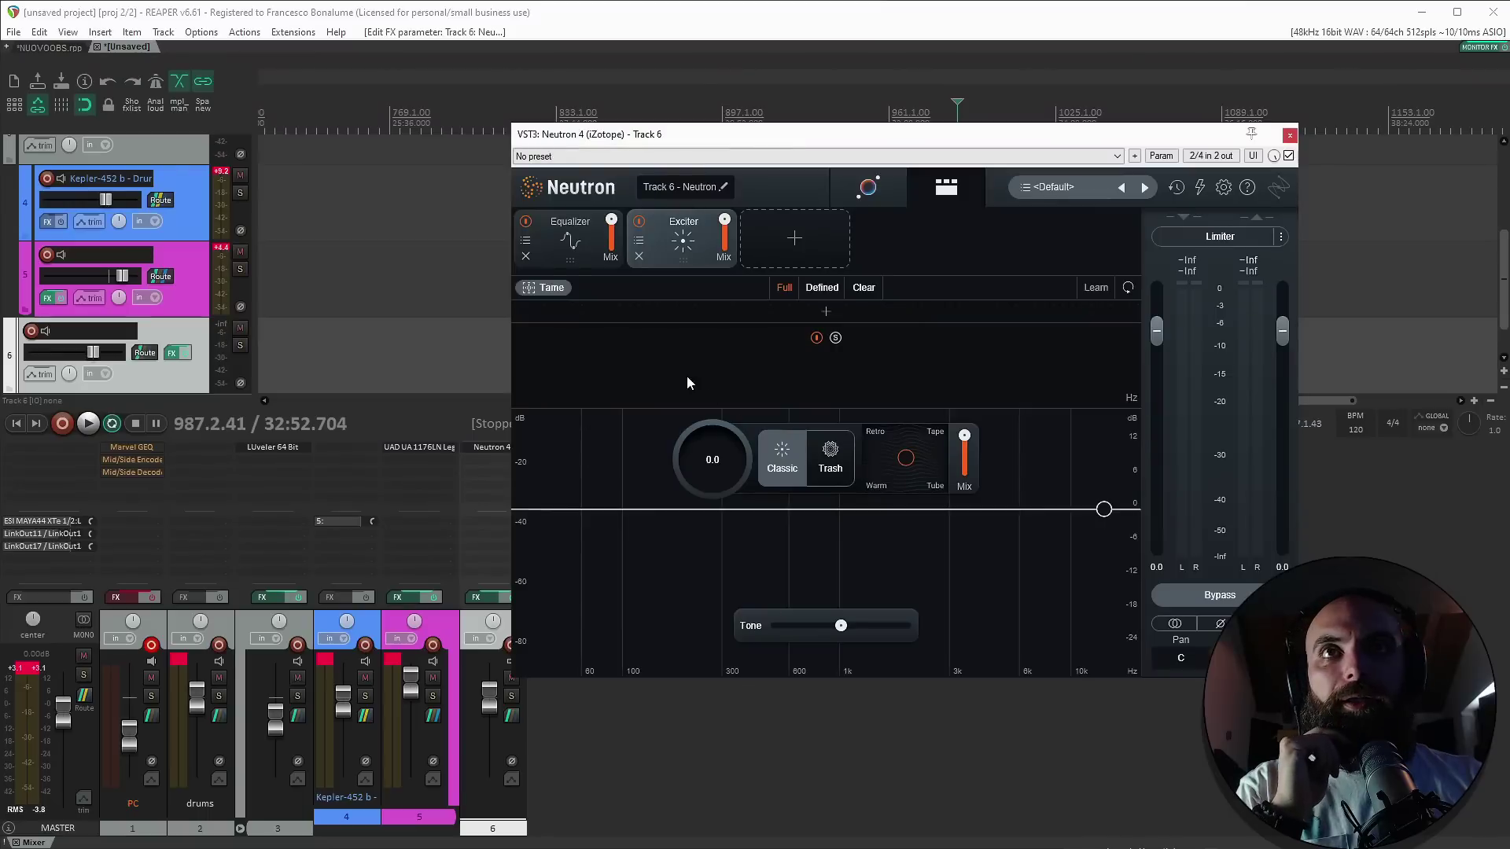
left_click(703, 313)
left_click(621, 354)
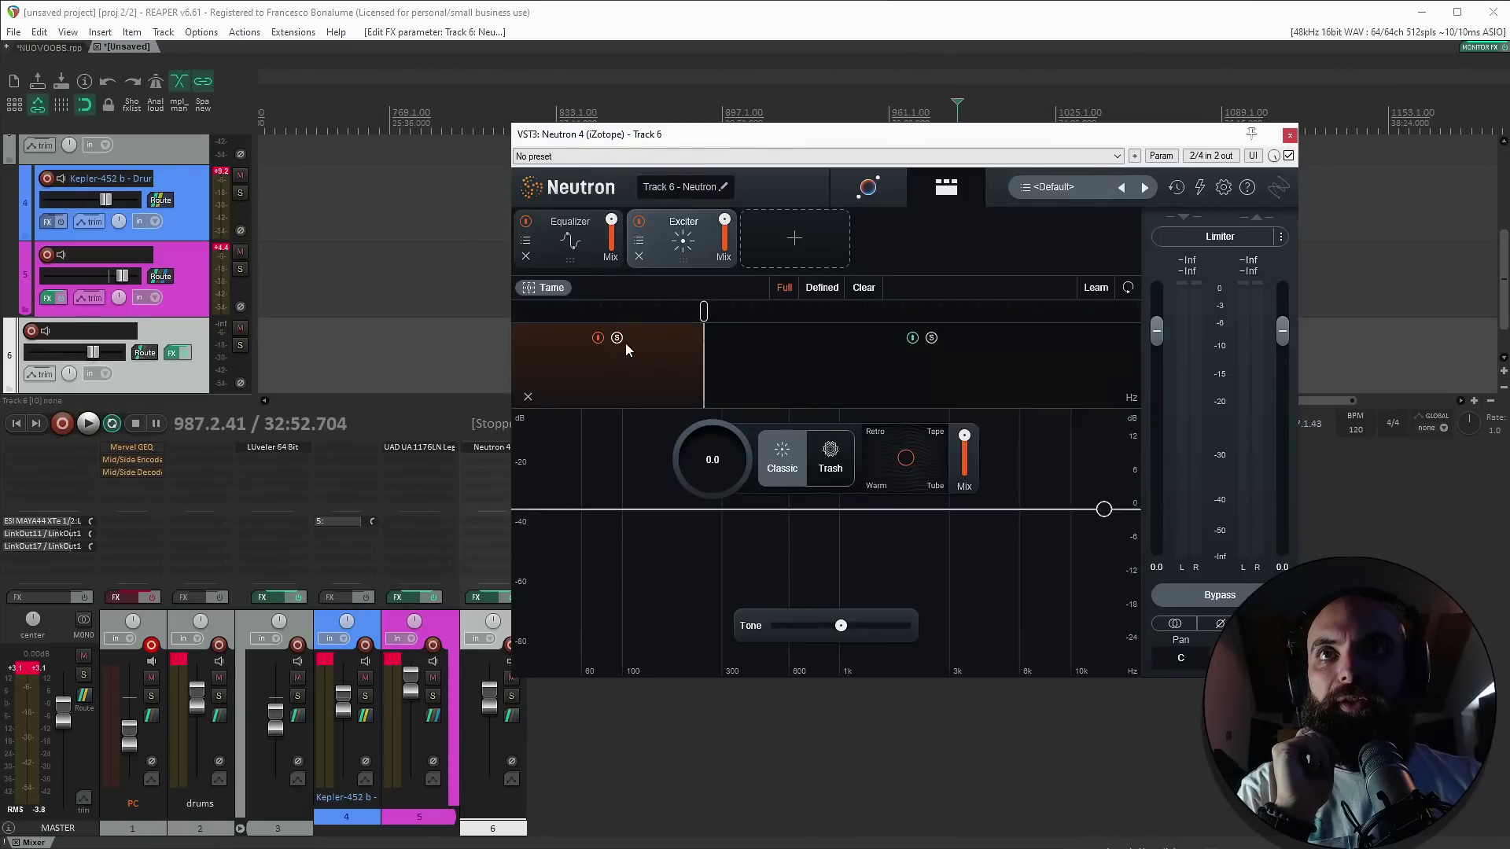
left_click_drag(710, 454, 935, 424)
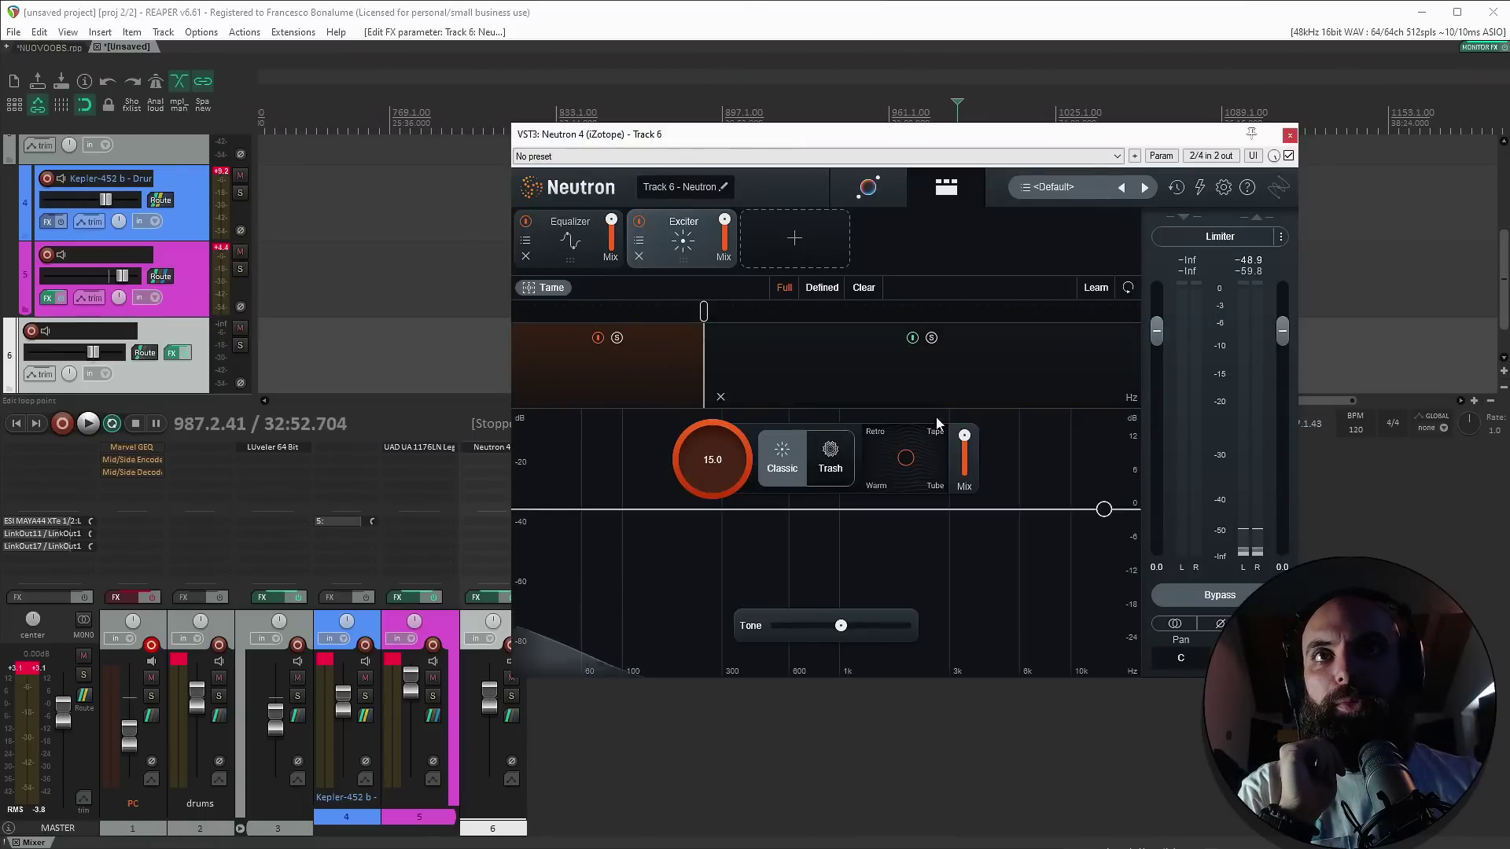
Send the Kepler-452 b drums to the Neutron track inside the folder and audition that track soloed.
left_click(508, 698)
key("space")
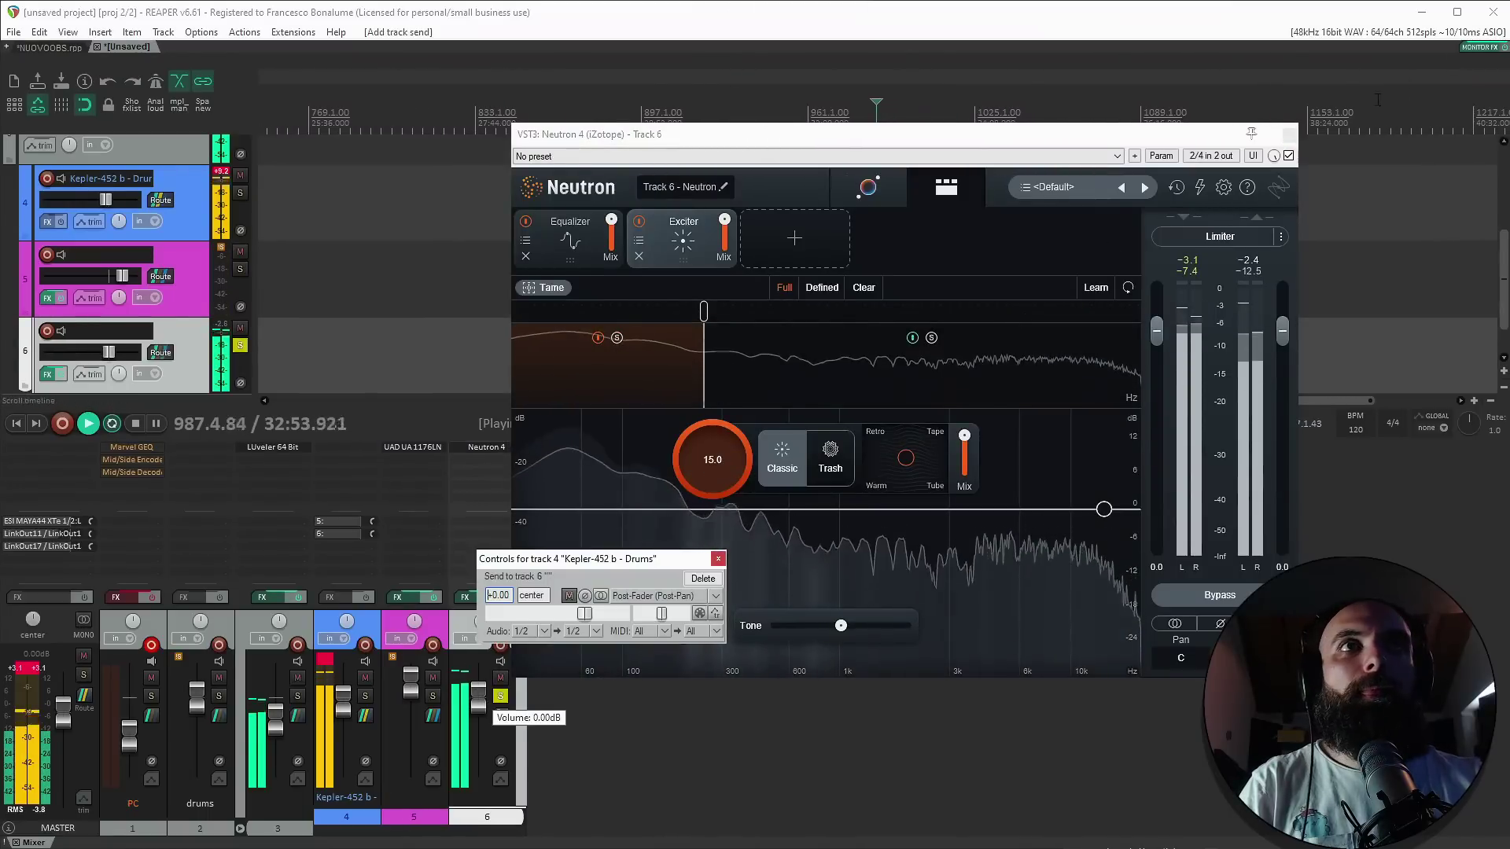
left_click(1246, 172)
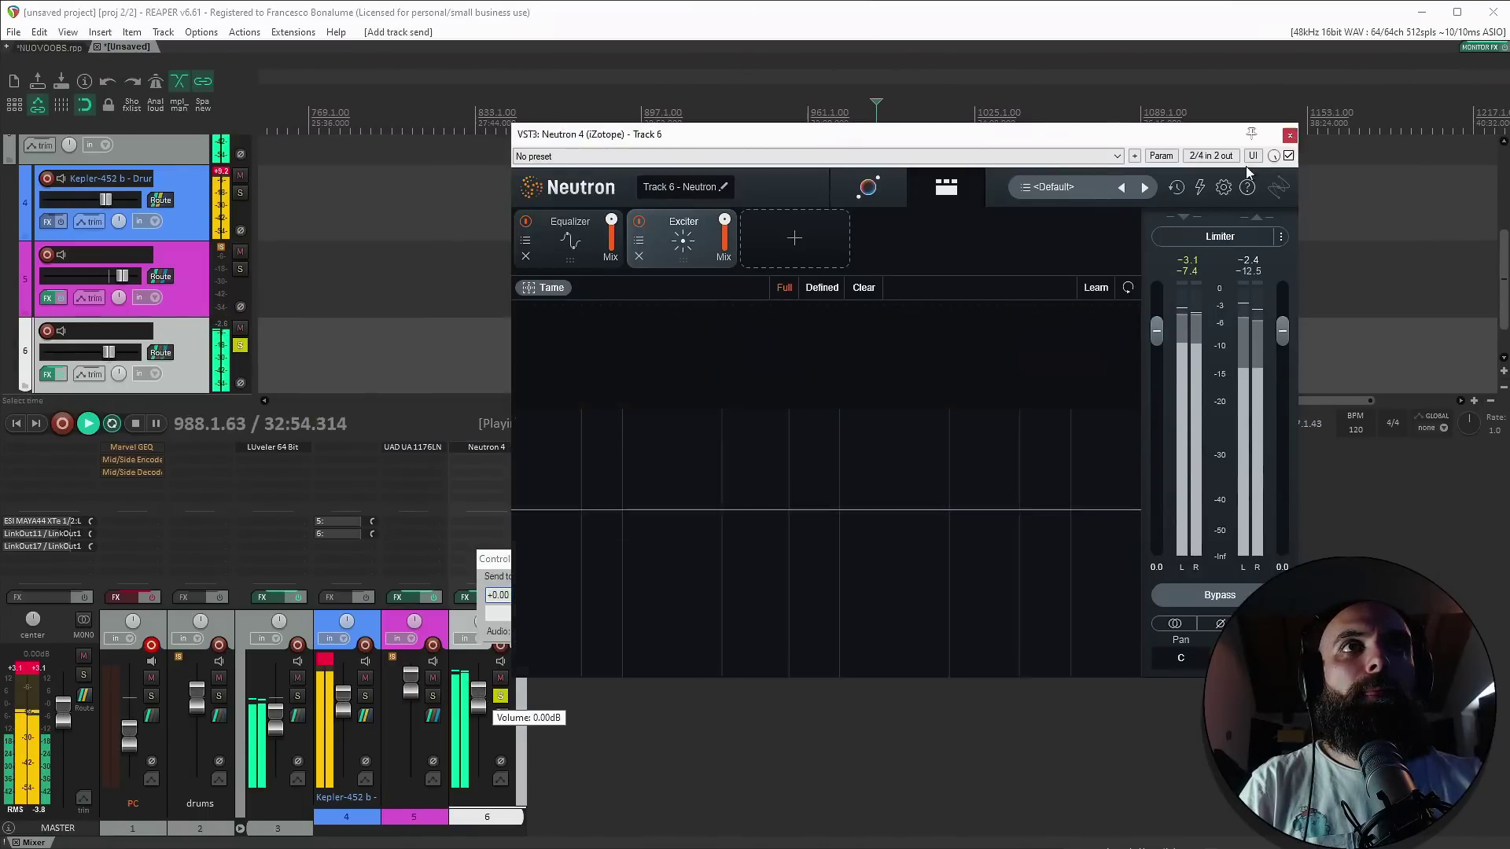
left_click(1289, 135)
key("space")
Lower the Neutron track's volume to about -11 dB and unsolo it while playing from near the clip's start.
mouse_move(478, 698)
left_mouse_down()
mouse_move(478, 775)
mouse_move(469, 684)
mouse_move(470, 725)
left_mouse_up()
left_click(765, 215)
key("space")
left_click(500, 696)
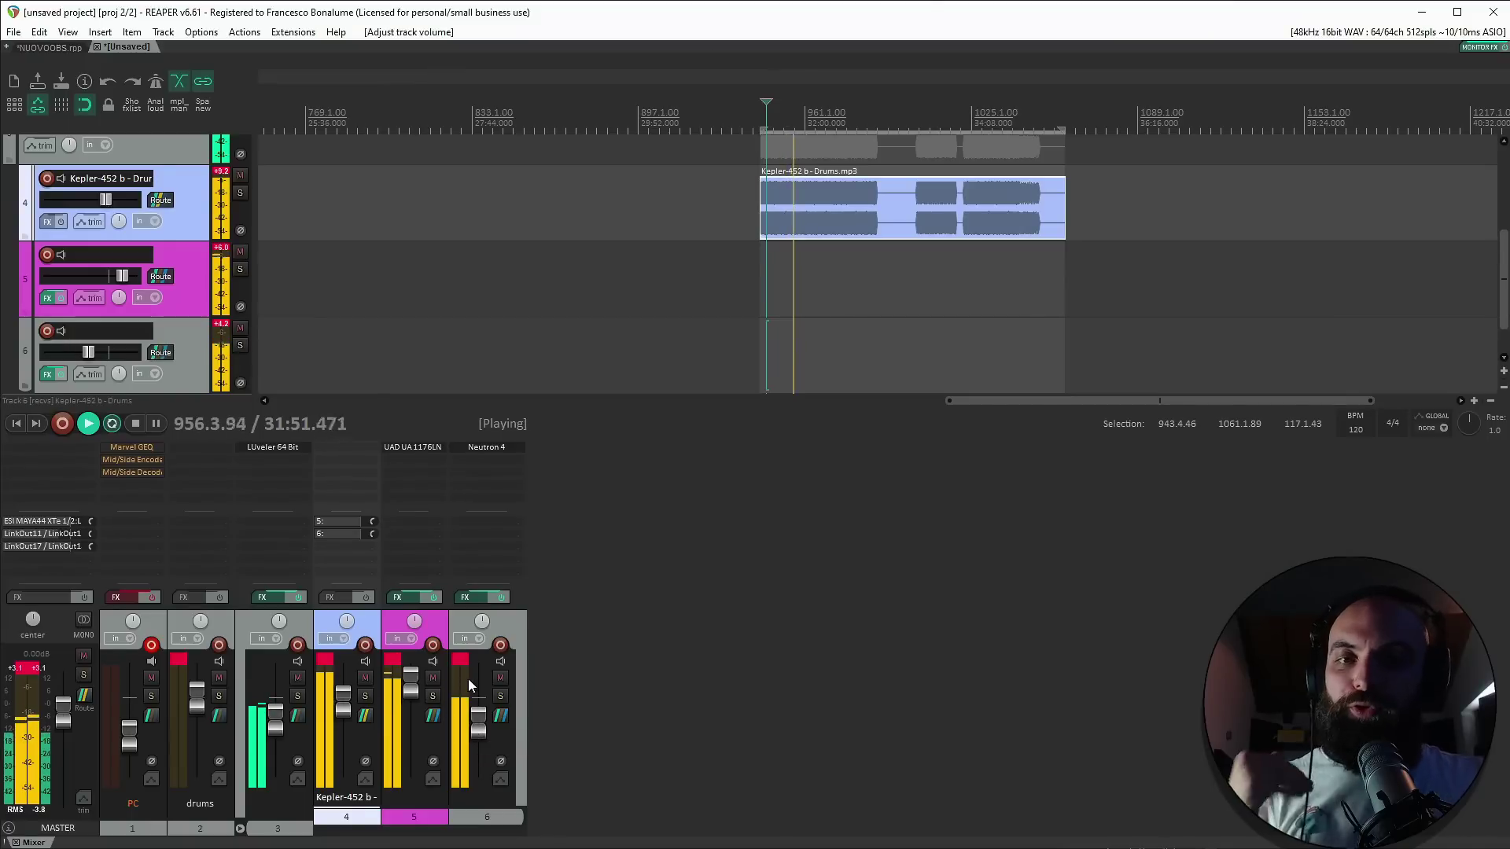
Shift the exciter's low-band character toward Warm, close Neutron, and mute its track during playback for comparison.
left_click(475, 445)
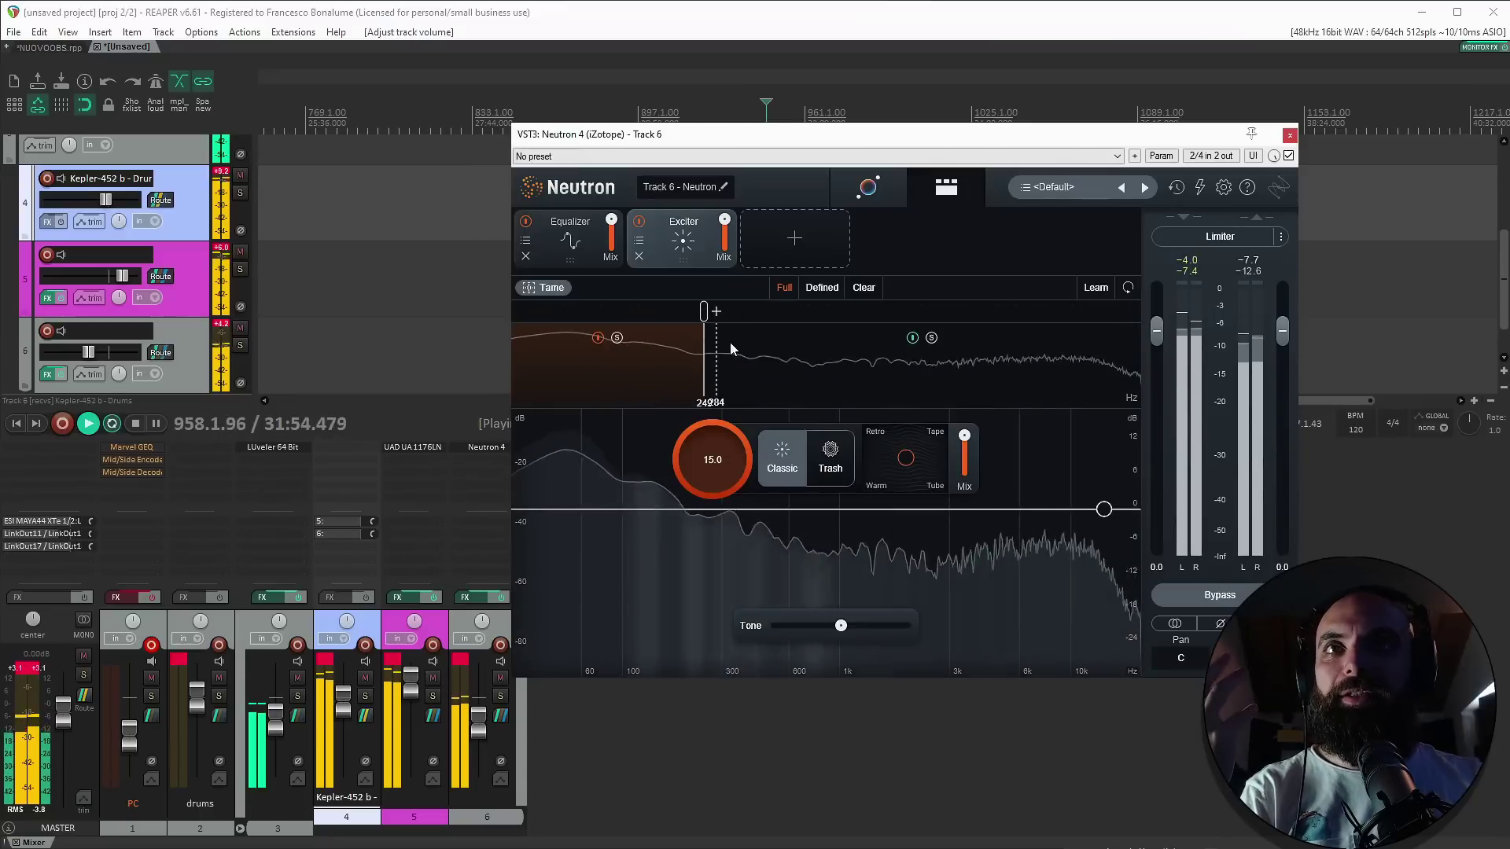
left_click_drag(904, 463, 888, 477)
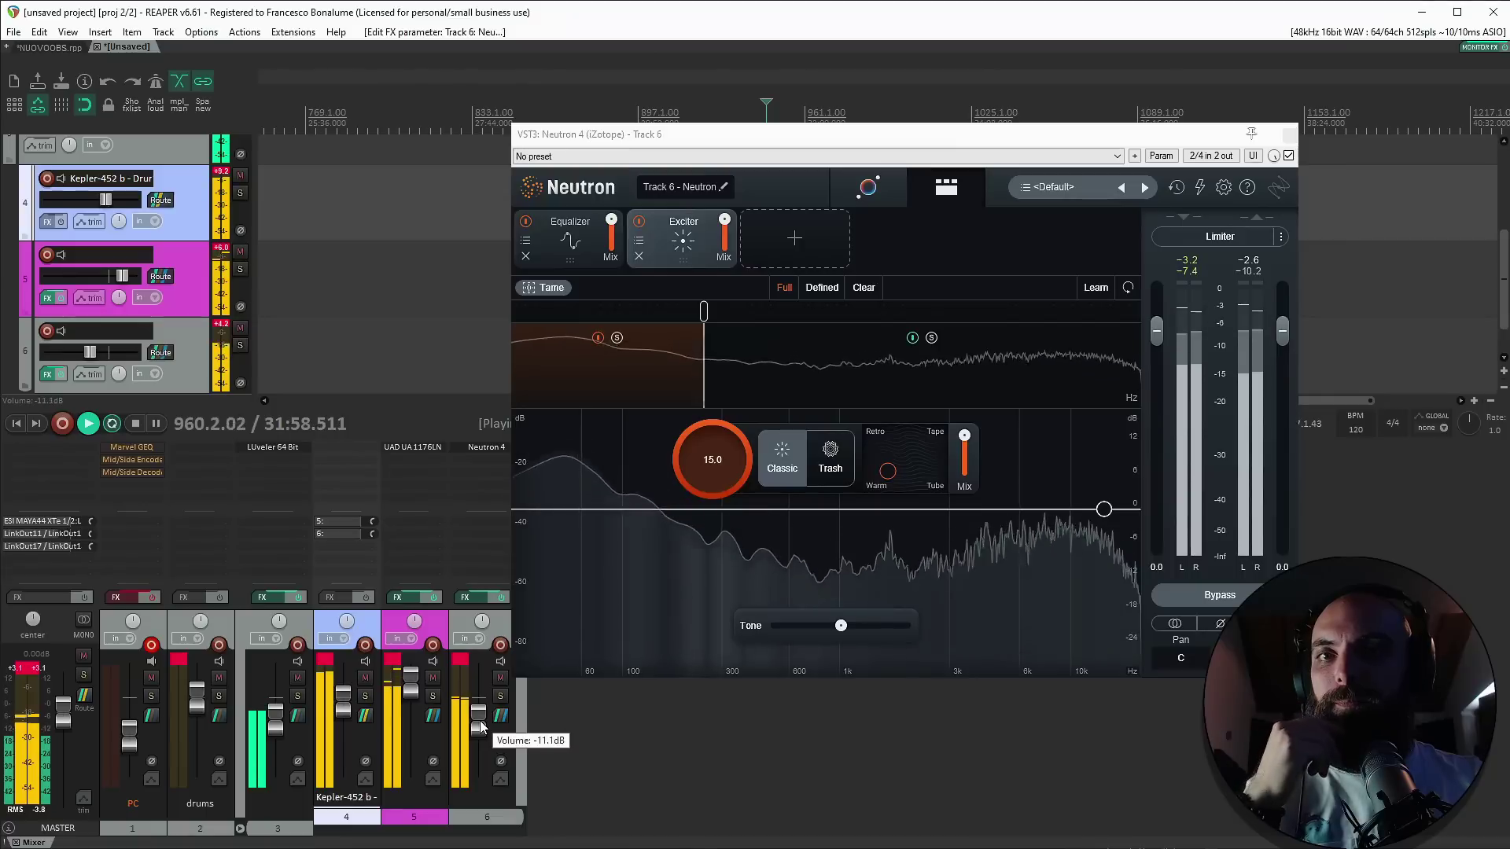
left_click(1289, 134)
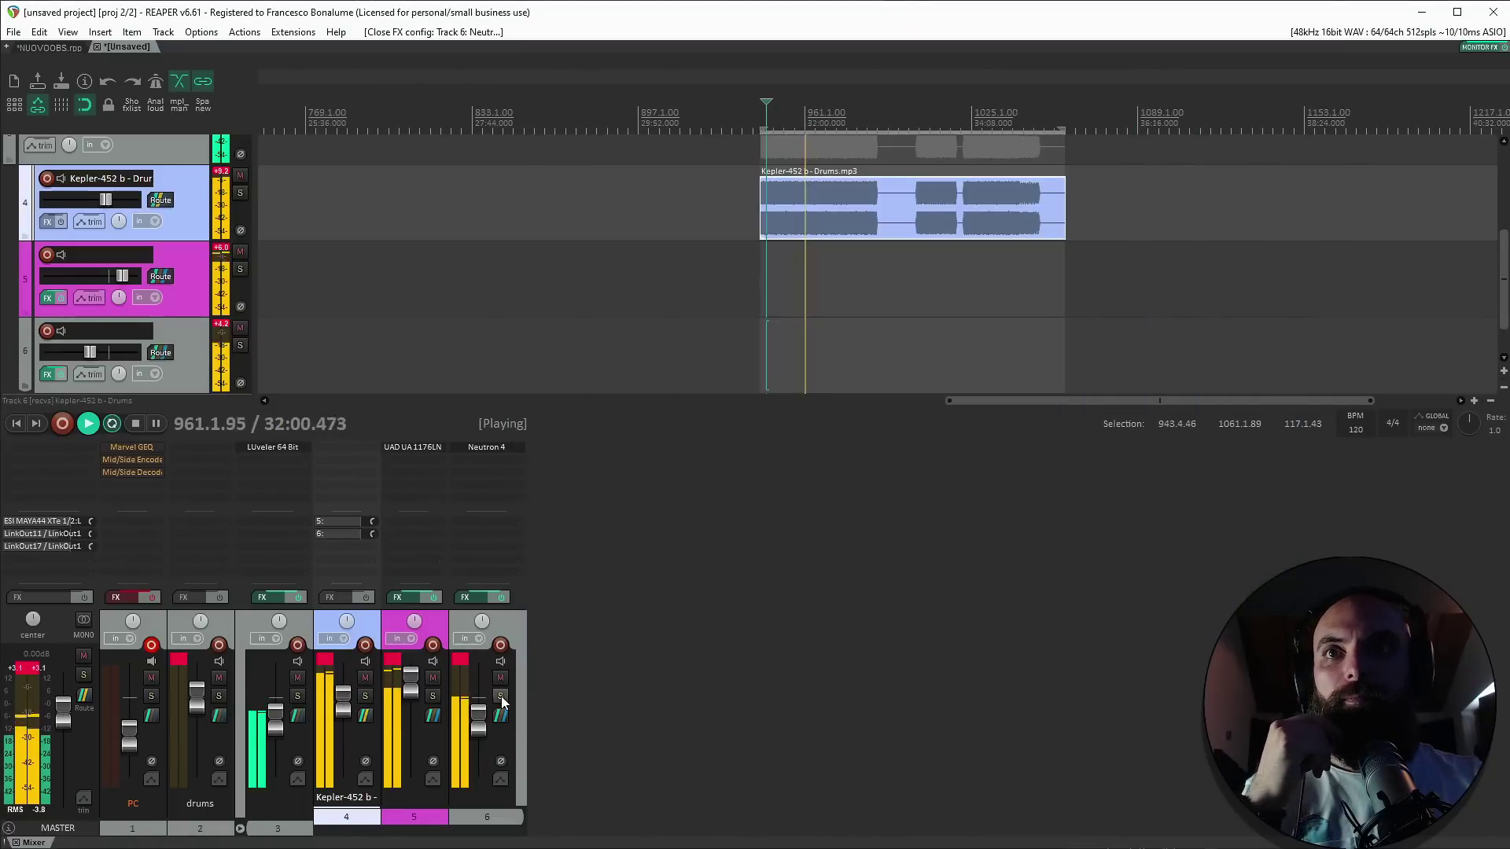
left_click(500, 679)
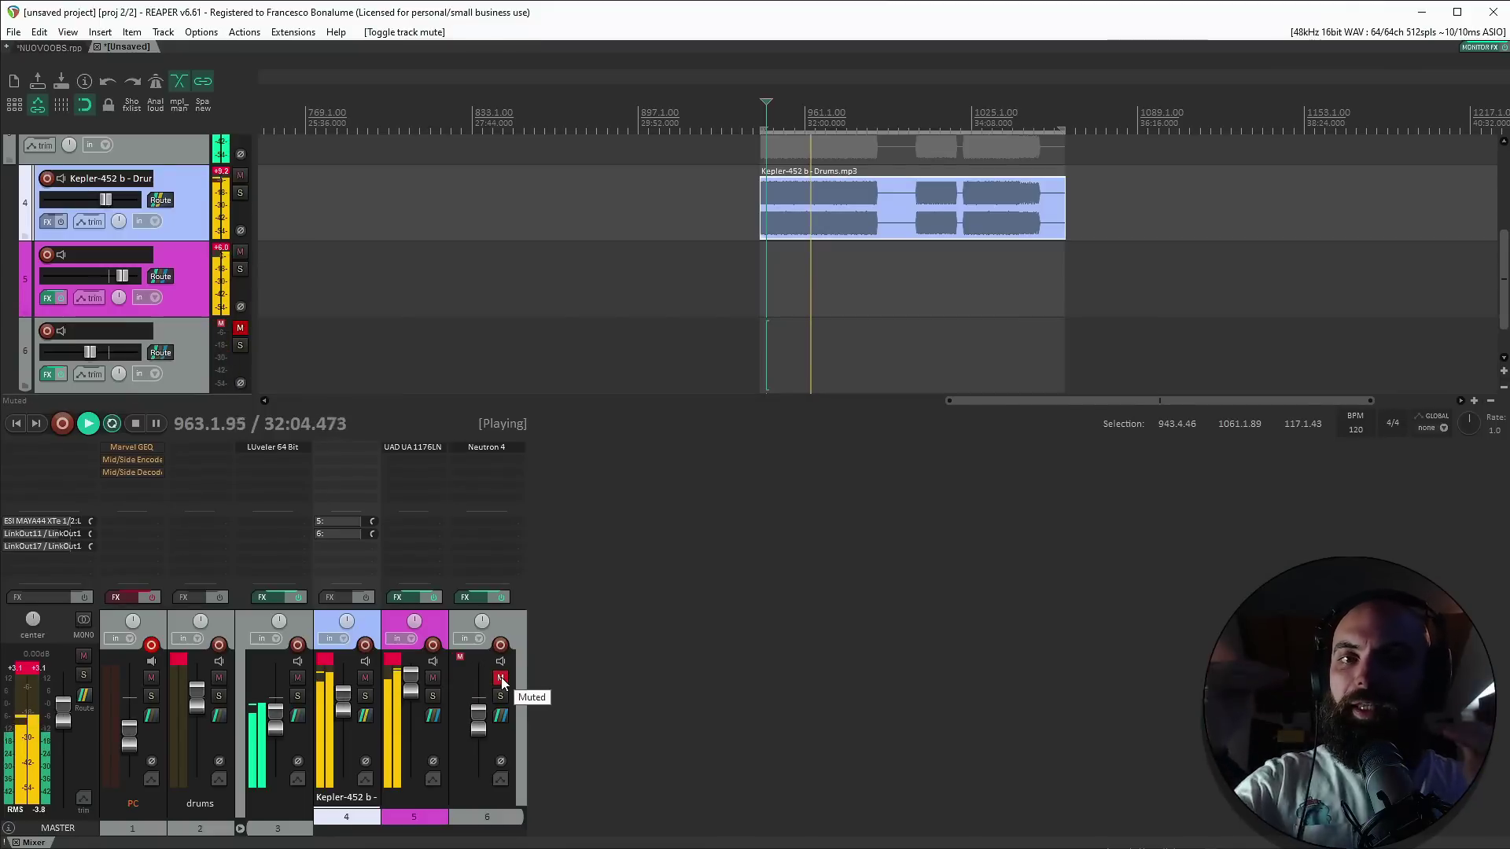
Unmute the Neutron track, lower its volume slightly, and stop playback.
left_click(500, 678)
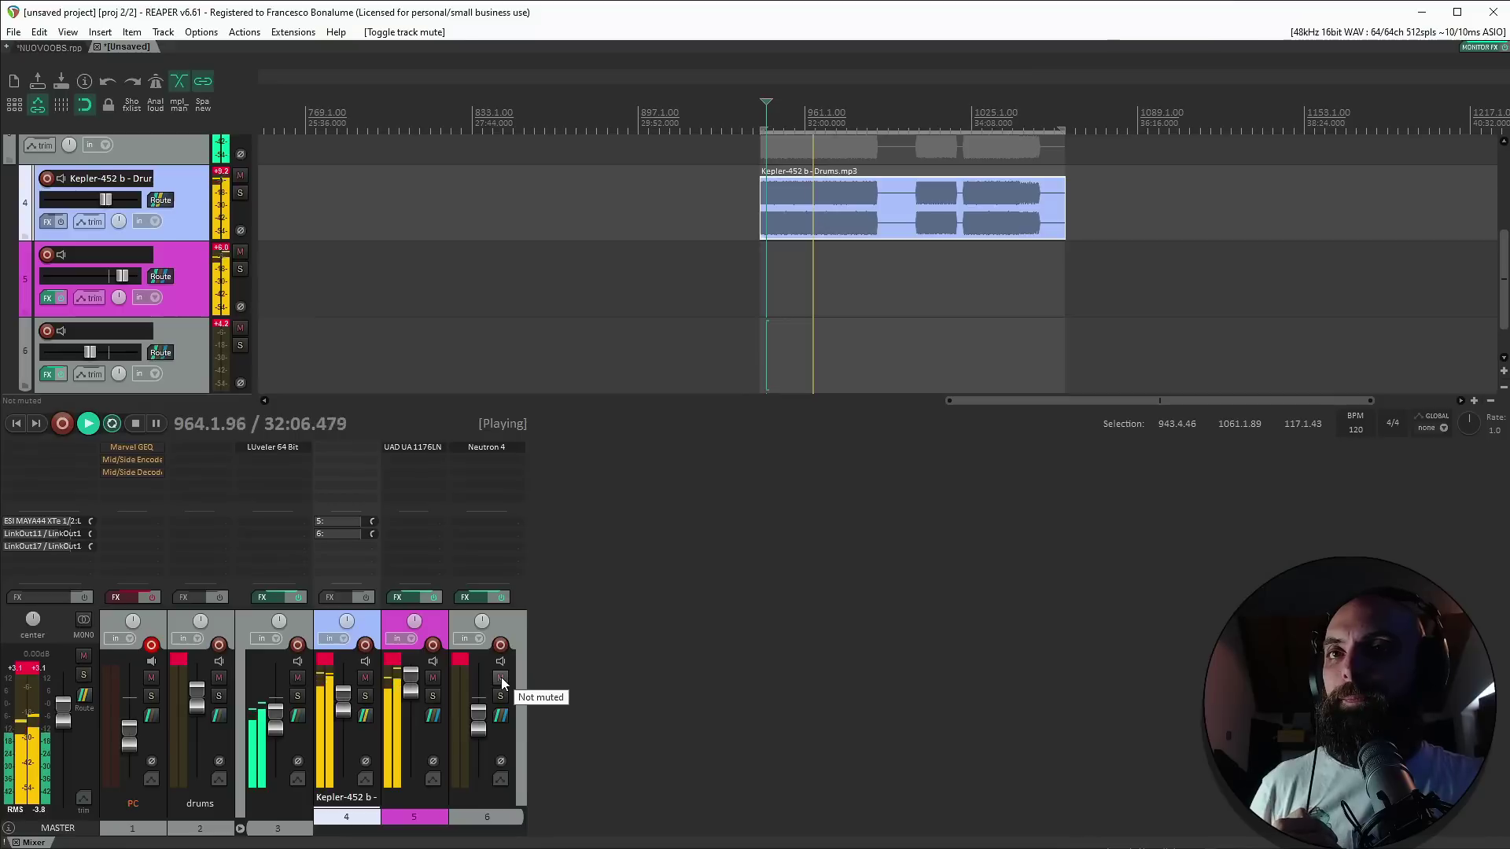
left_click_drag(478, 717, 480, 723)
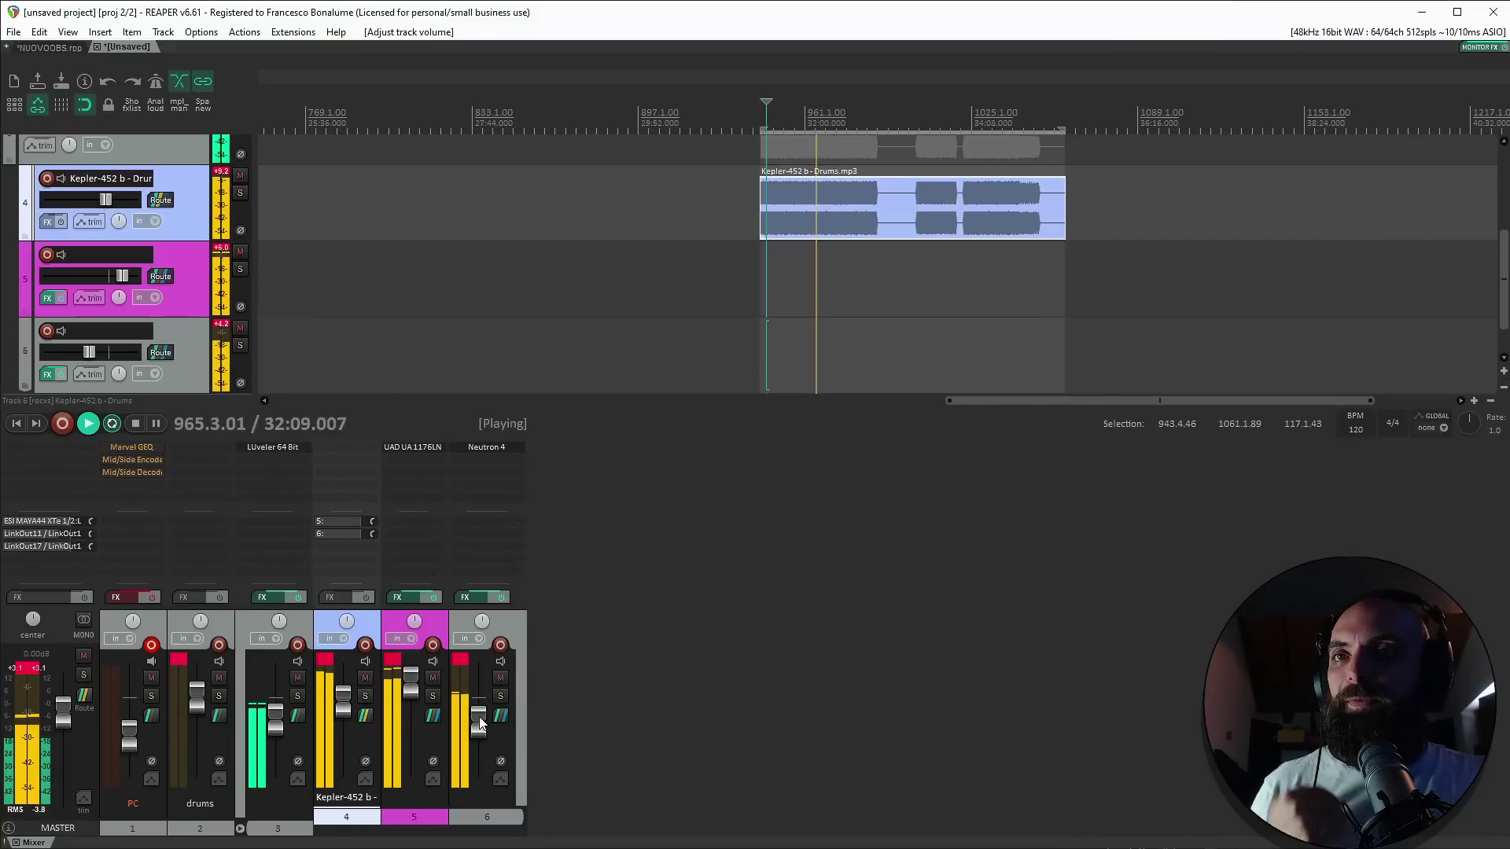
key("space")
Bypass LUveler on the folder track and replay from the clip's start, comparing the Neutron track muted and unmuted.
left_click(281, 450, "shift")
left_click(759, 201)
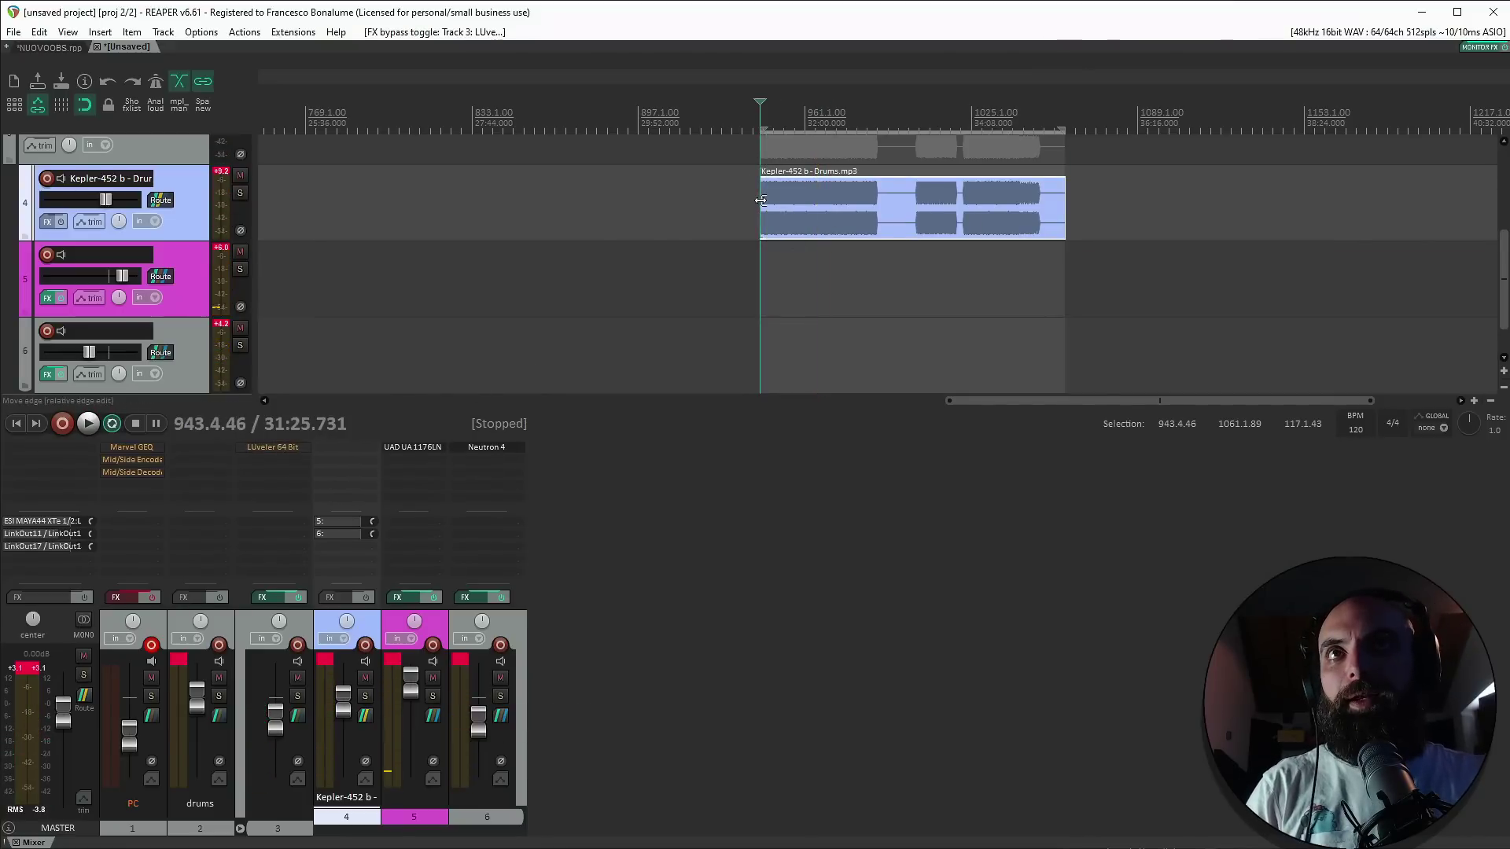
key("space")
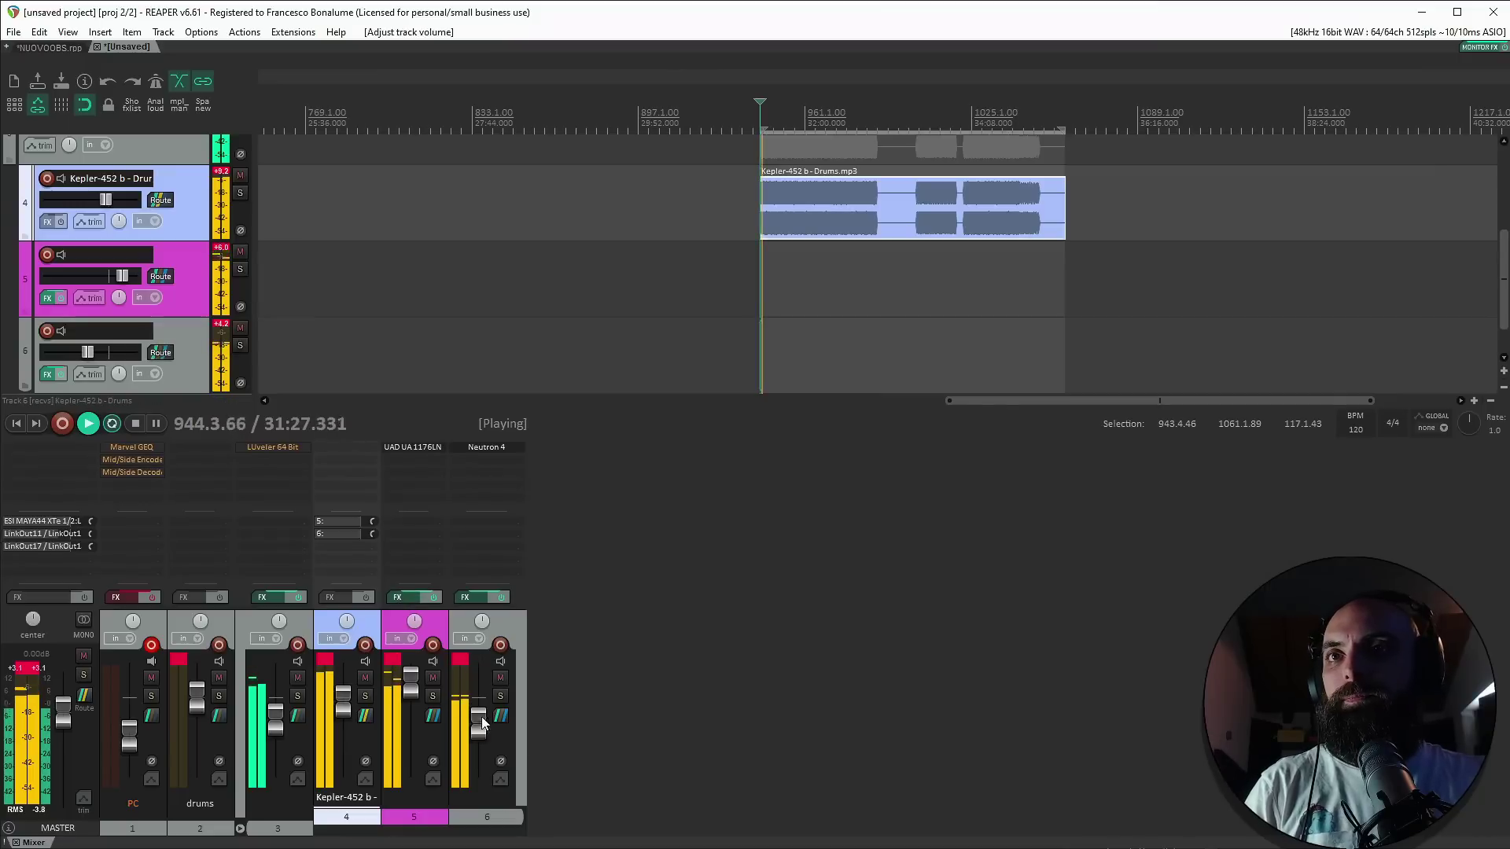
left_click(501, 678)
left_click(501, 677)
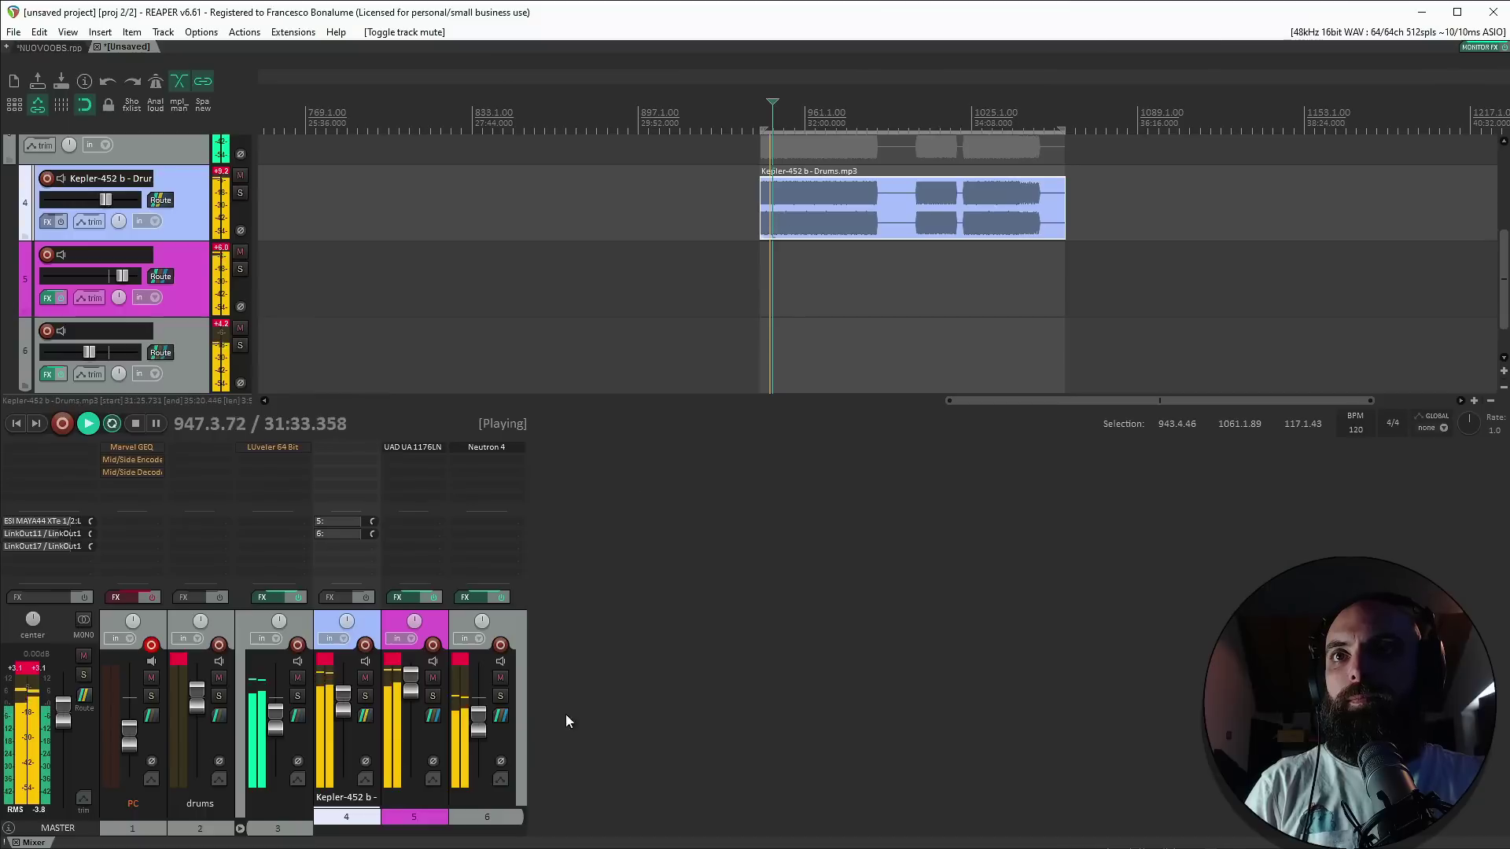
Audition the Neutron track soloed with Neutron open, then unsolo it and re-enable LUveler.
left_click(500, 696)
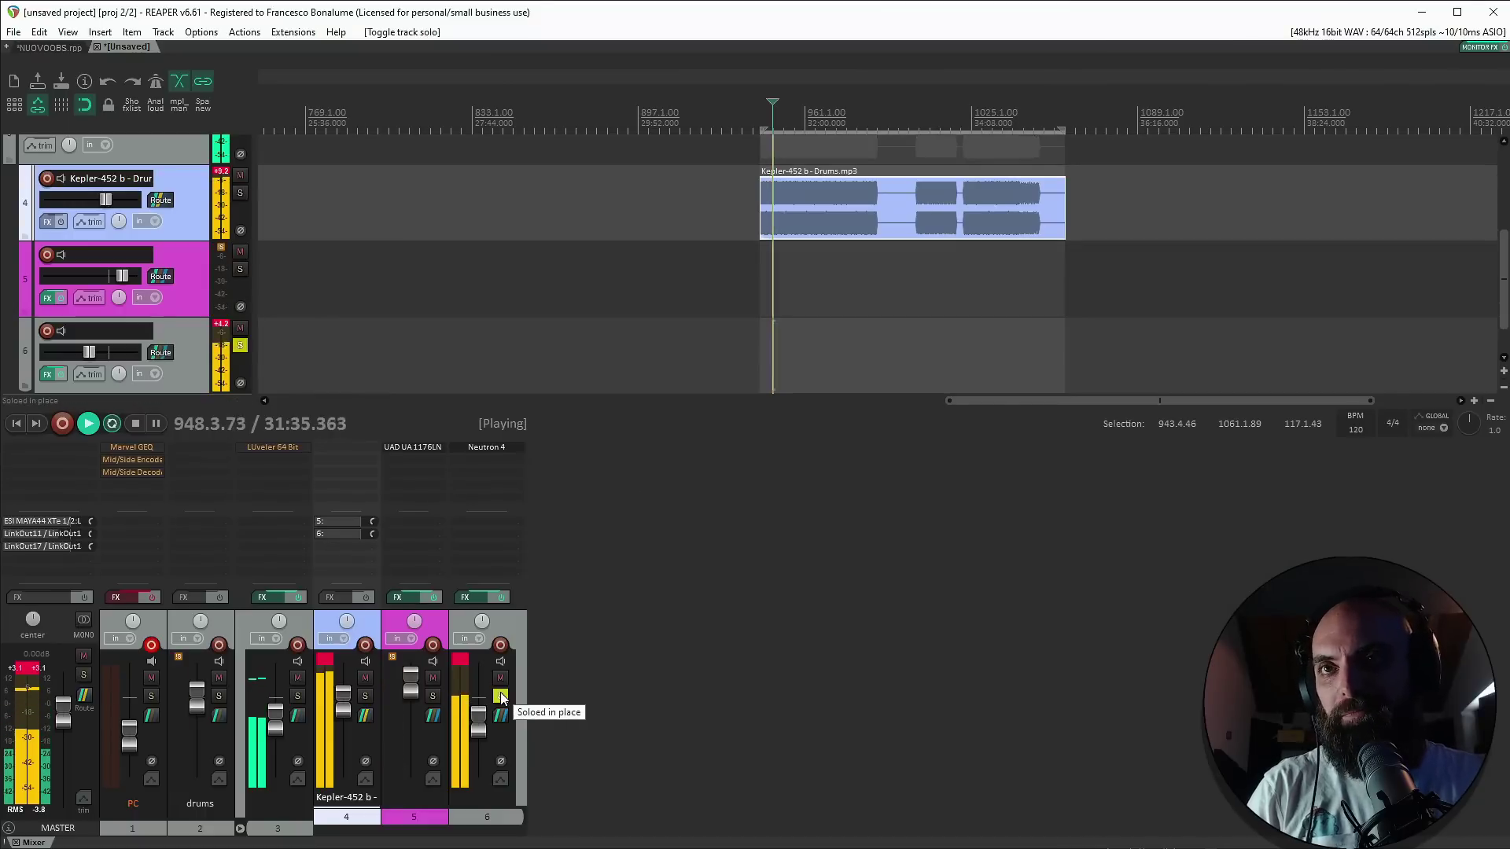
double_click(517, 472)
left_click(483, 444)
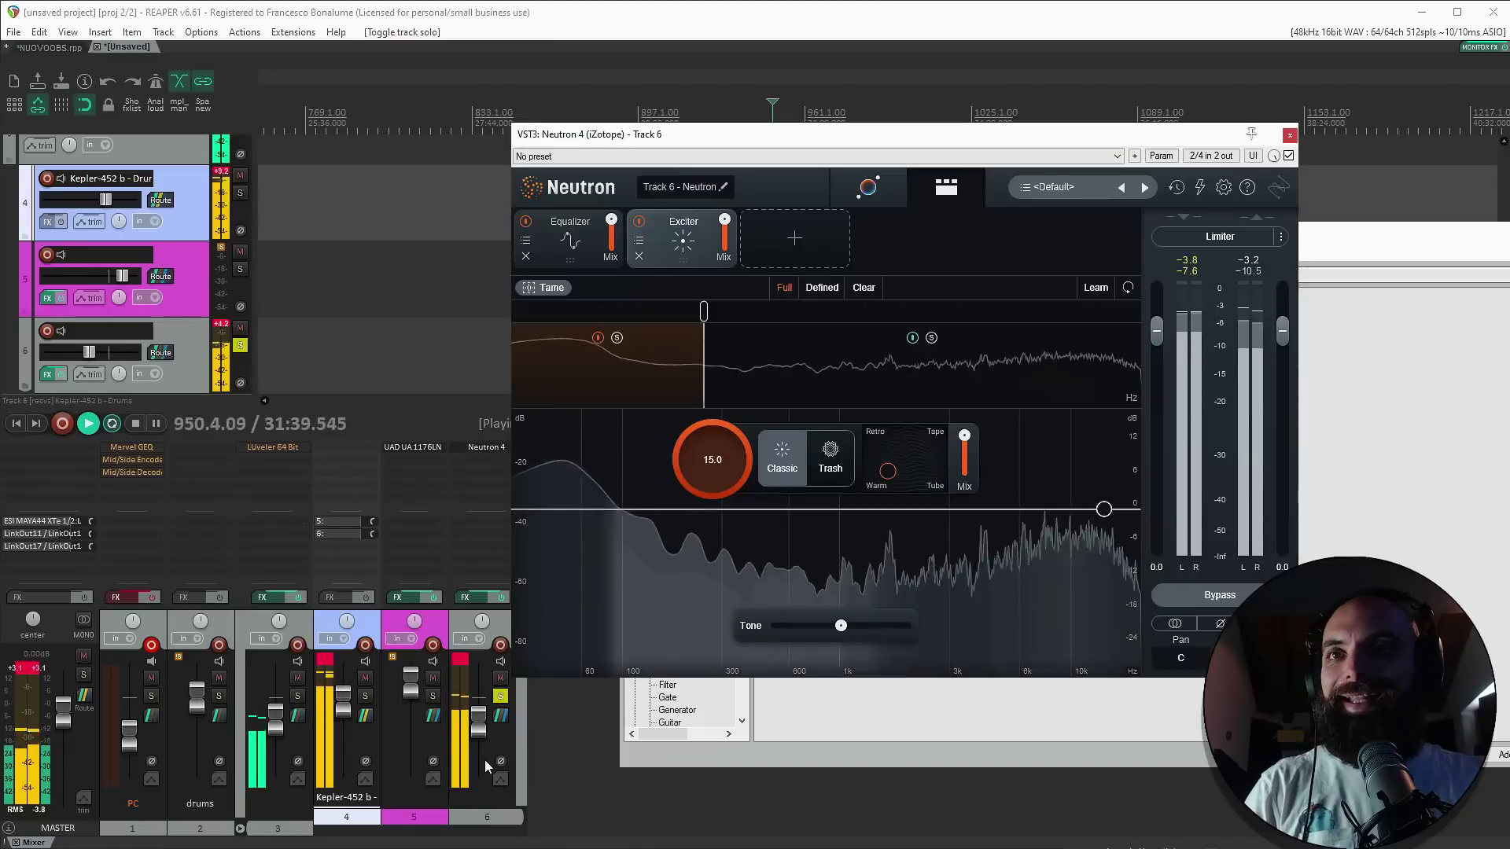
left_click(498, 697)
left_click(267, 446, "shift")
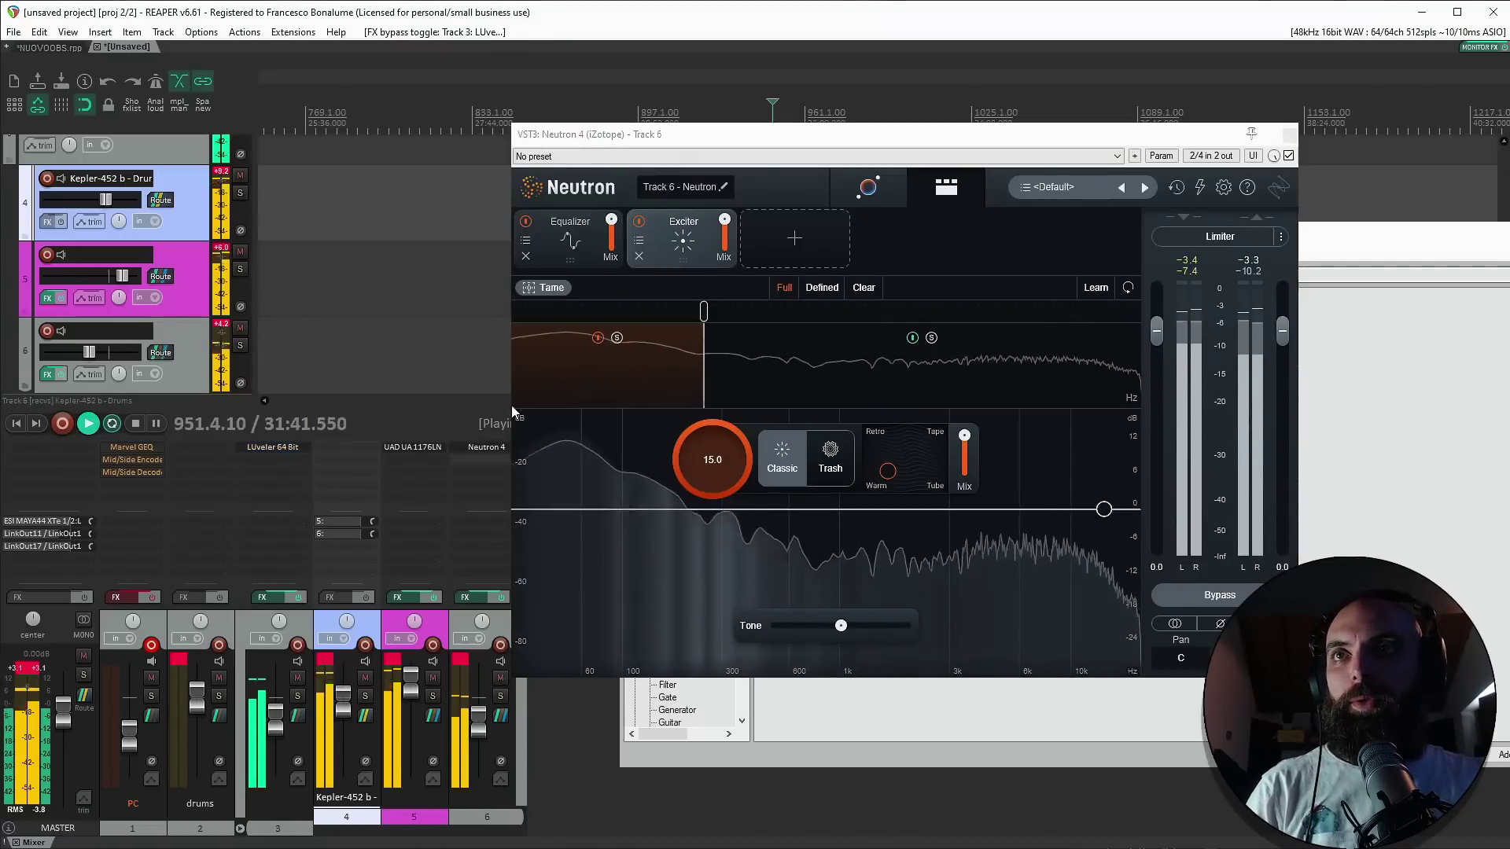
Add a Gate module in Neutron and set its threshold to -9.0 dB.
left_click(779, 245)
left_click(774, 357)
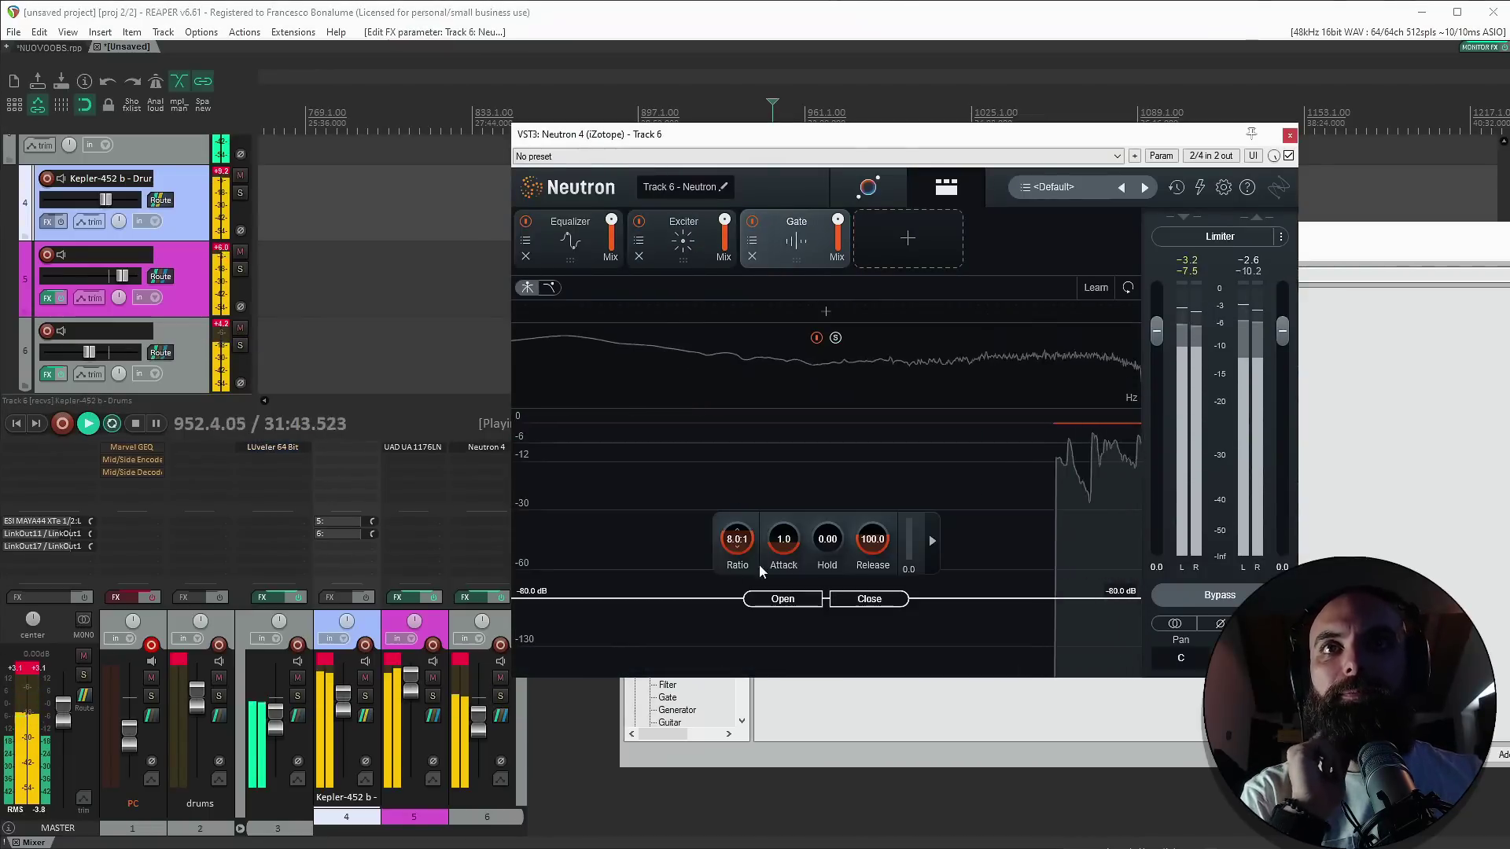
left_click_drag(825, 598, 830, 458)
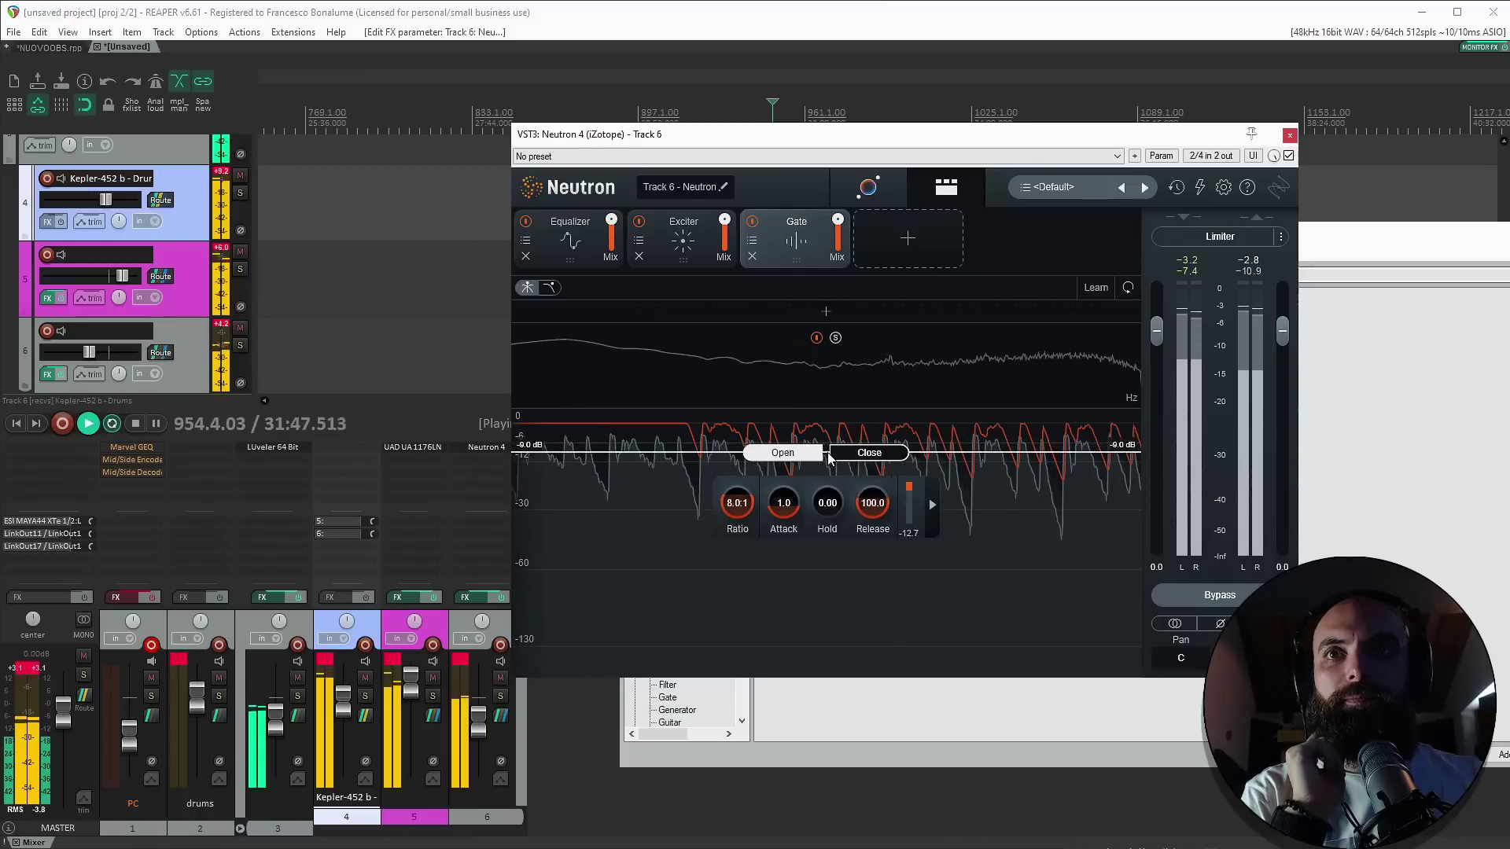
Bypass LUveler, close Neutron, and briefly audition the gated Neutron track soloed before stopping playback.
left_click(268, 447, "shift")
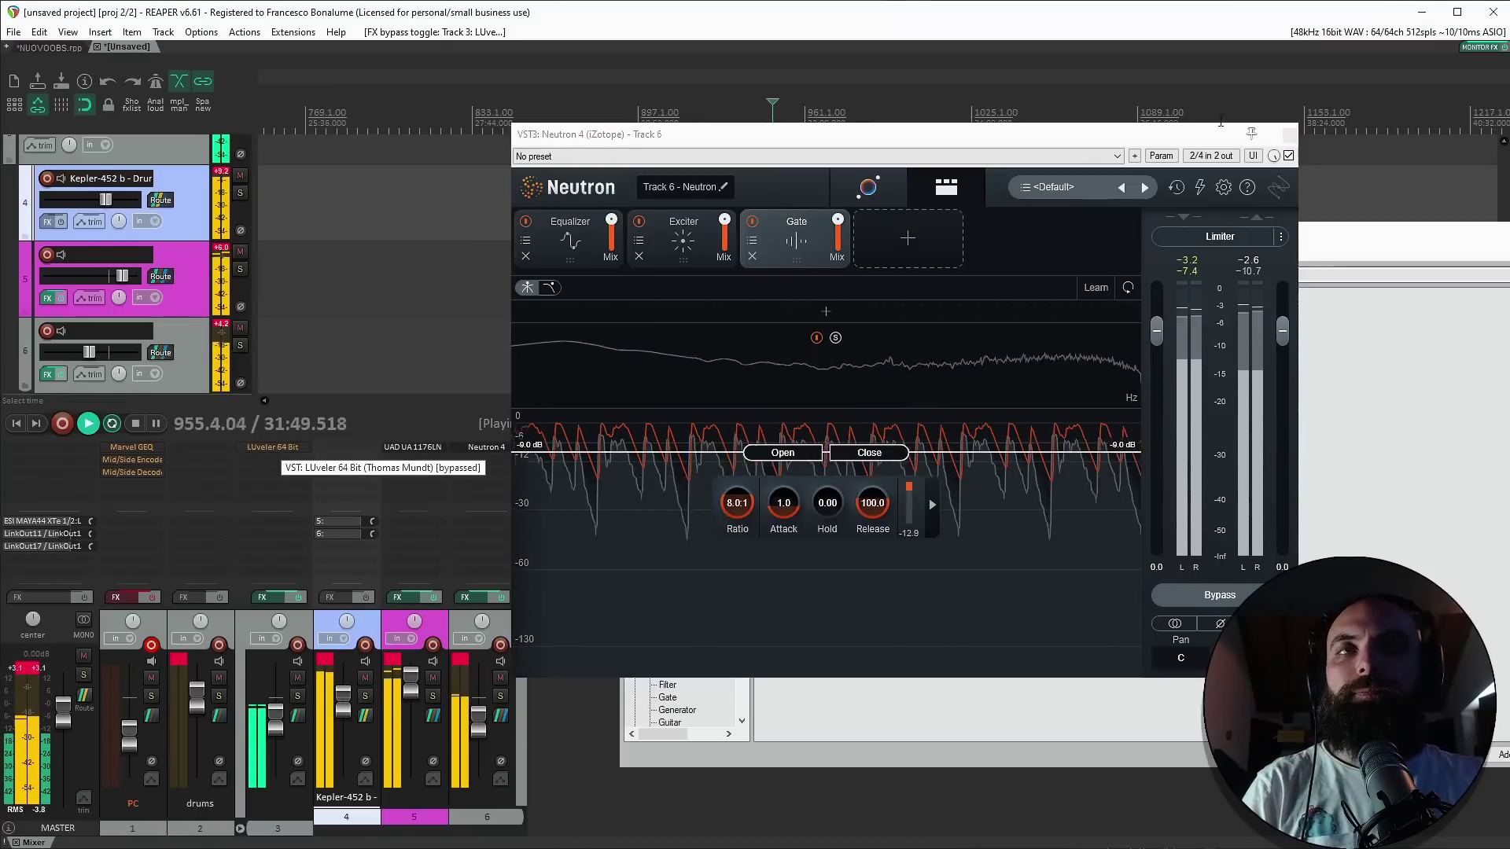
left_click(1289, 136)
key("Escape")
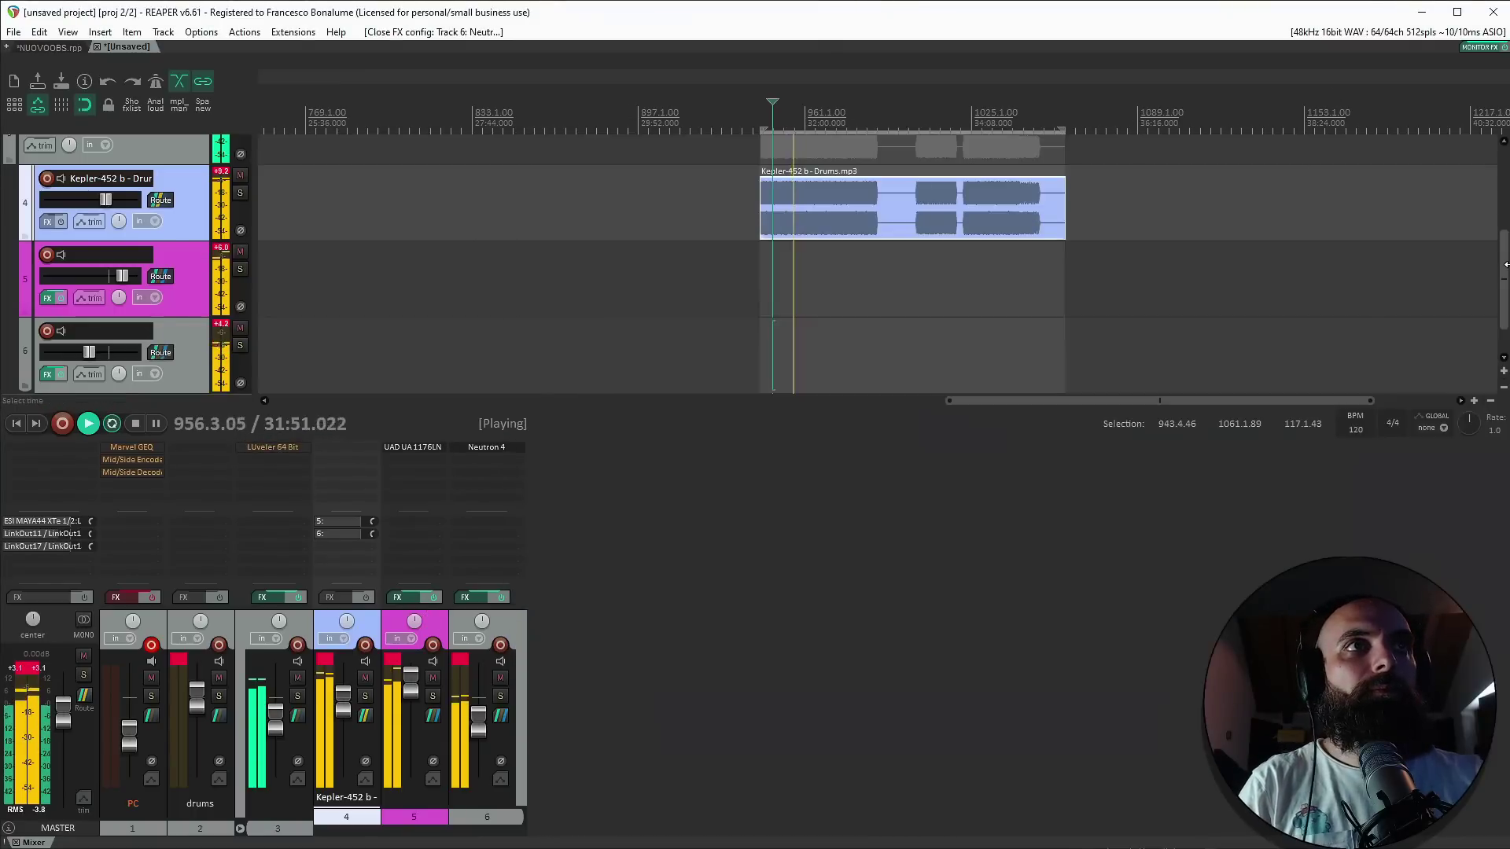
left_click(500, 696)
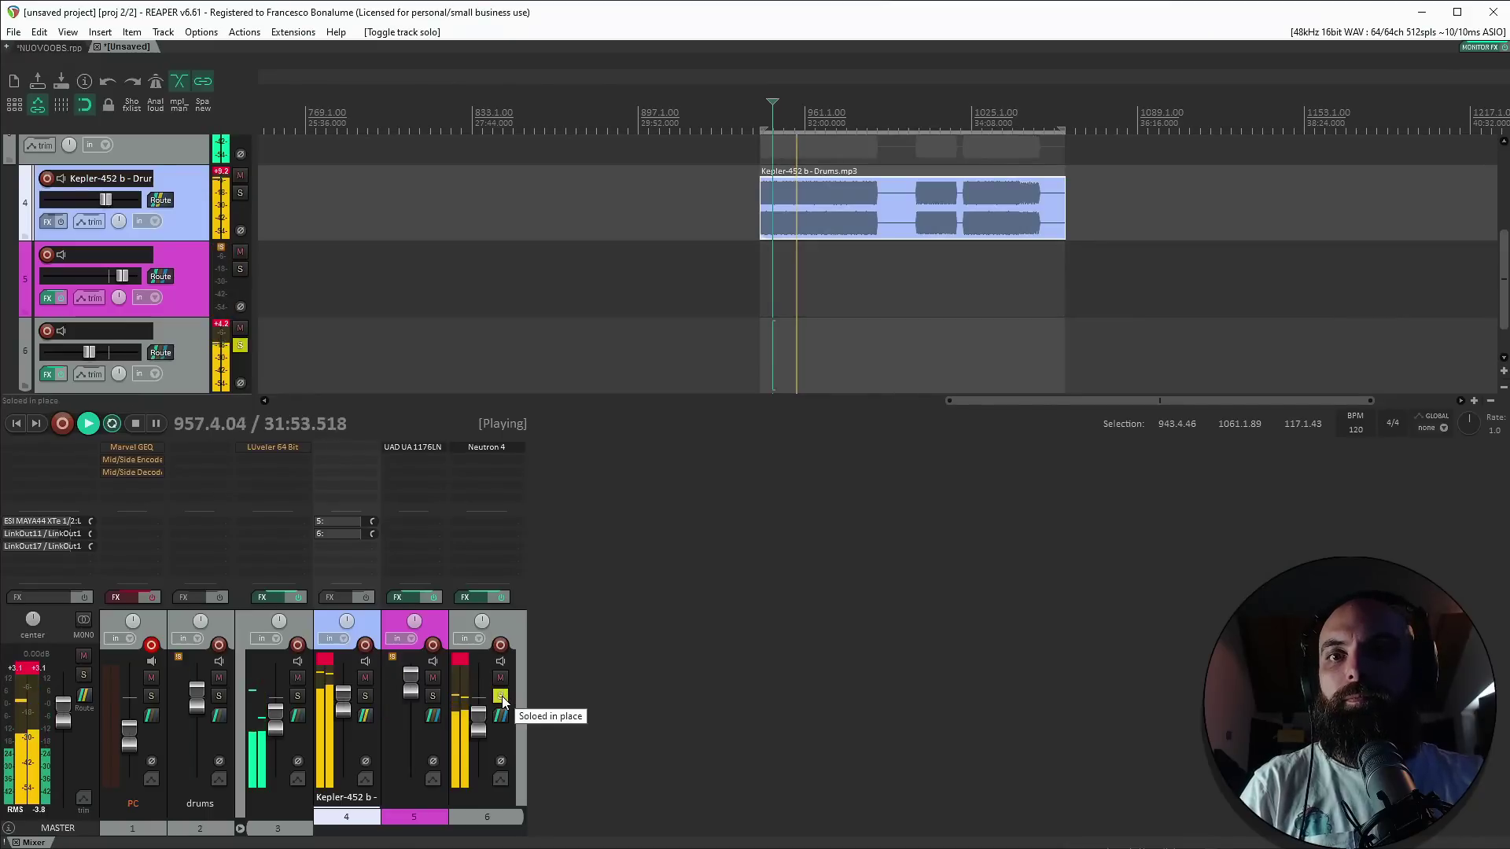
left_click(500, 696)
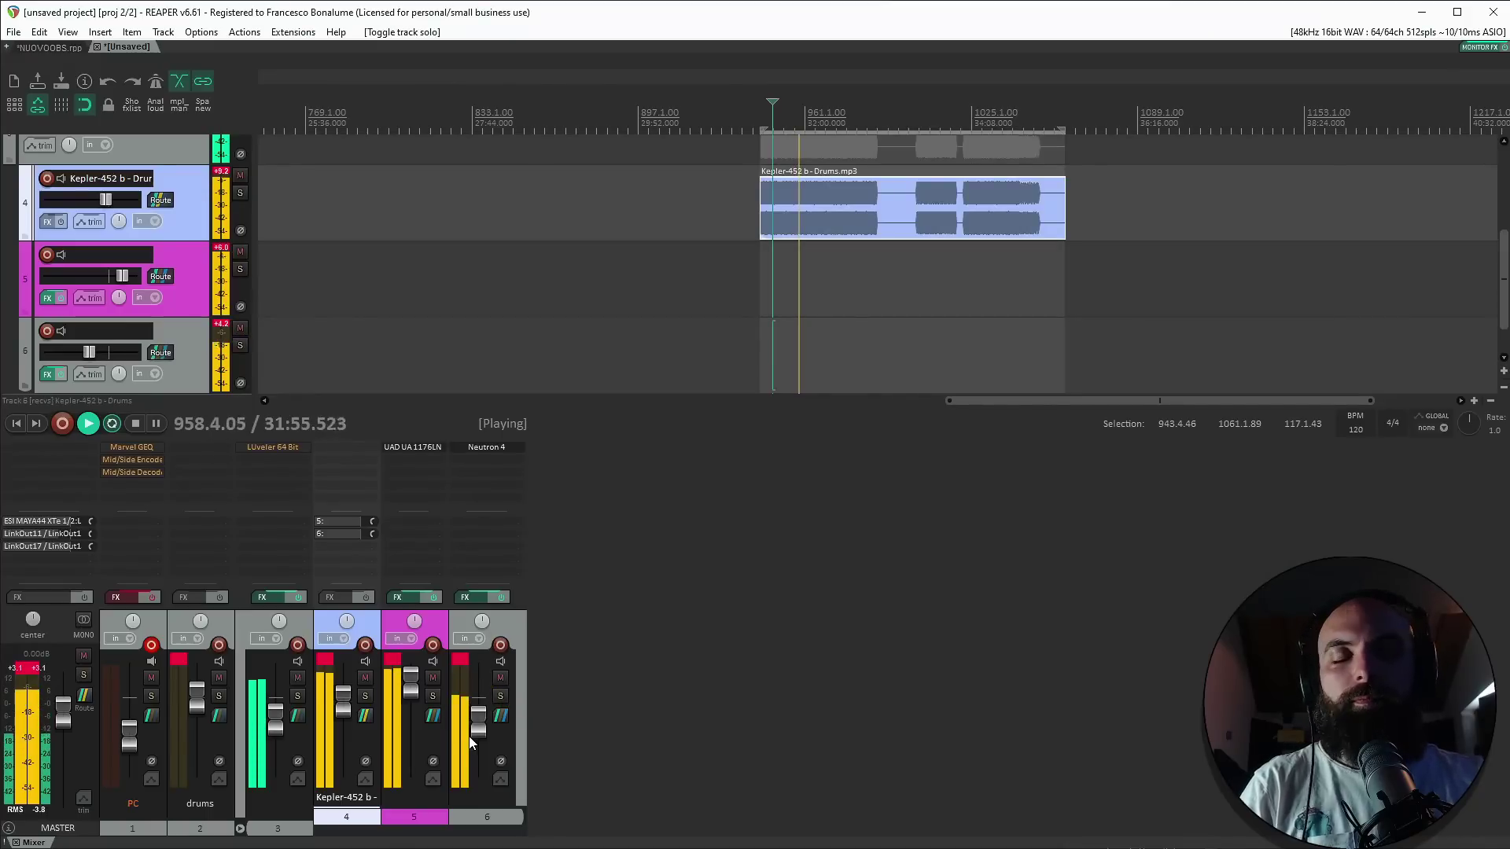
left_click(803, 211)
key("space")
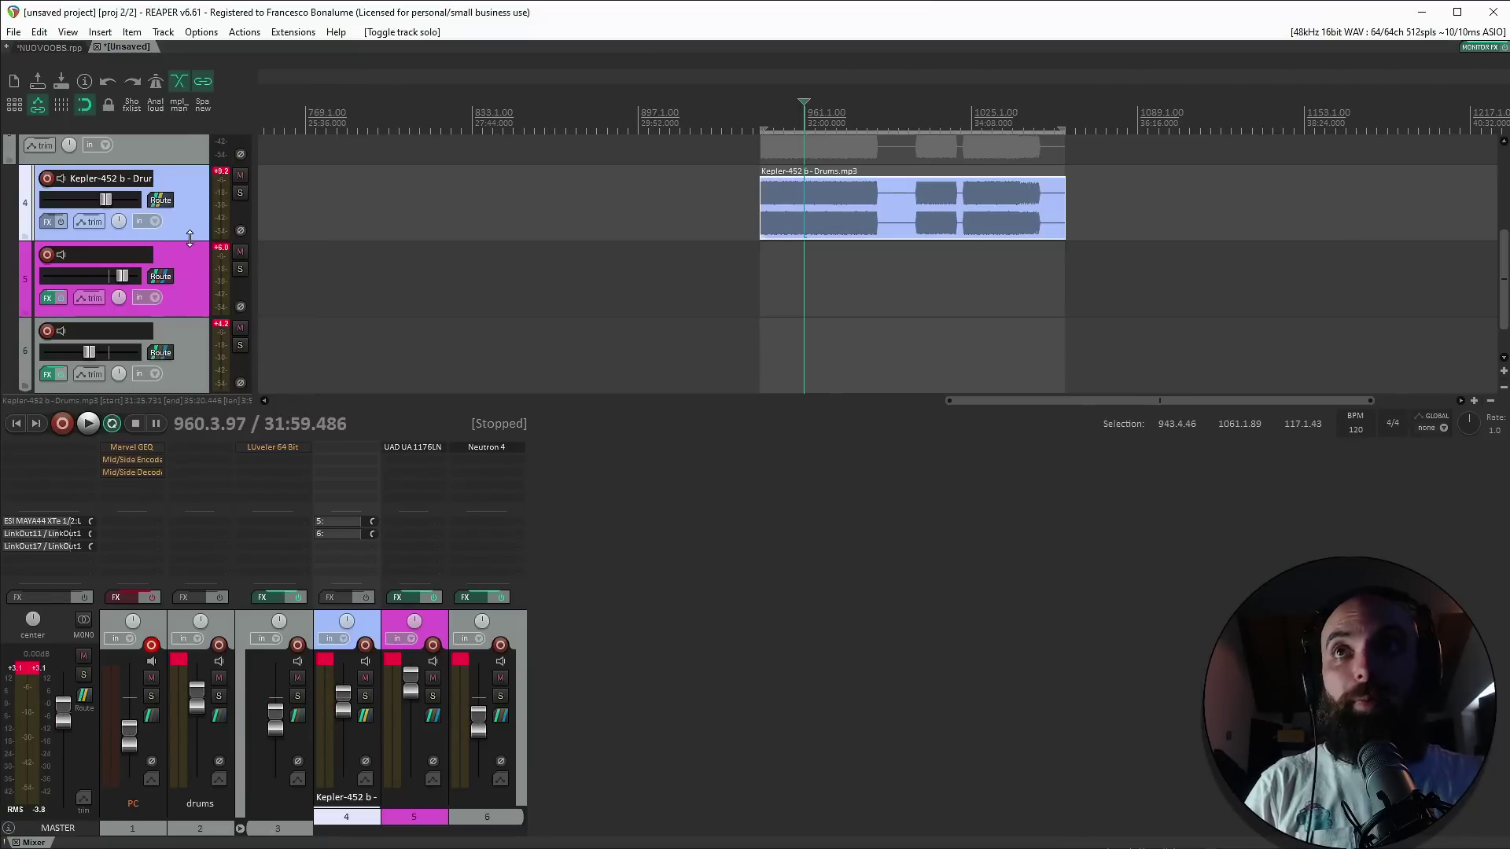
Insert a track below the Kepler-452 b drums with RVerb Stereo on it, and re-enable LUveler.
key("ctrl+t")
double_click(404, 455)
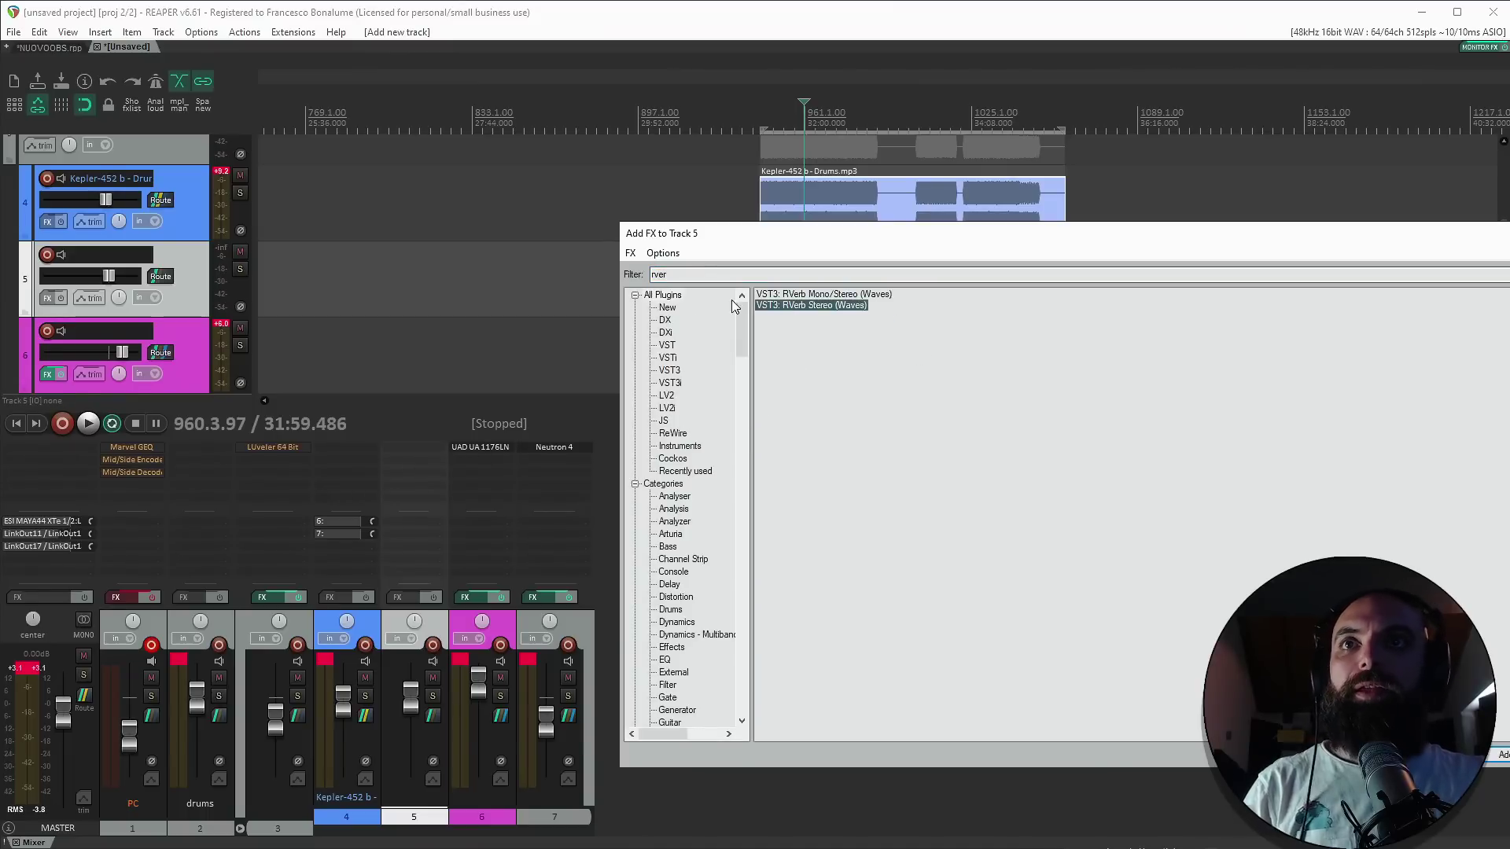
key("Return")
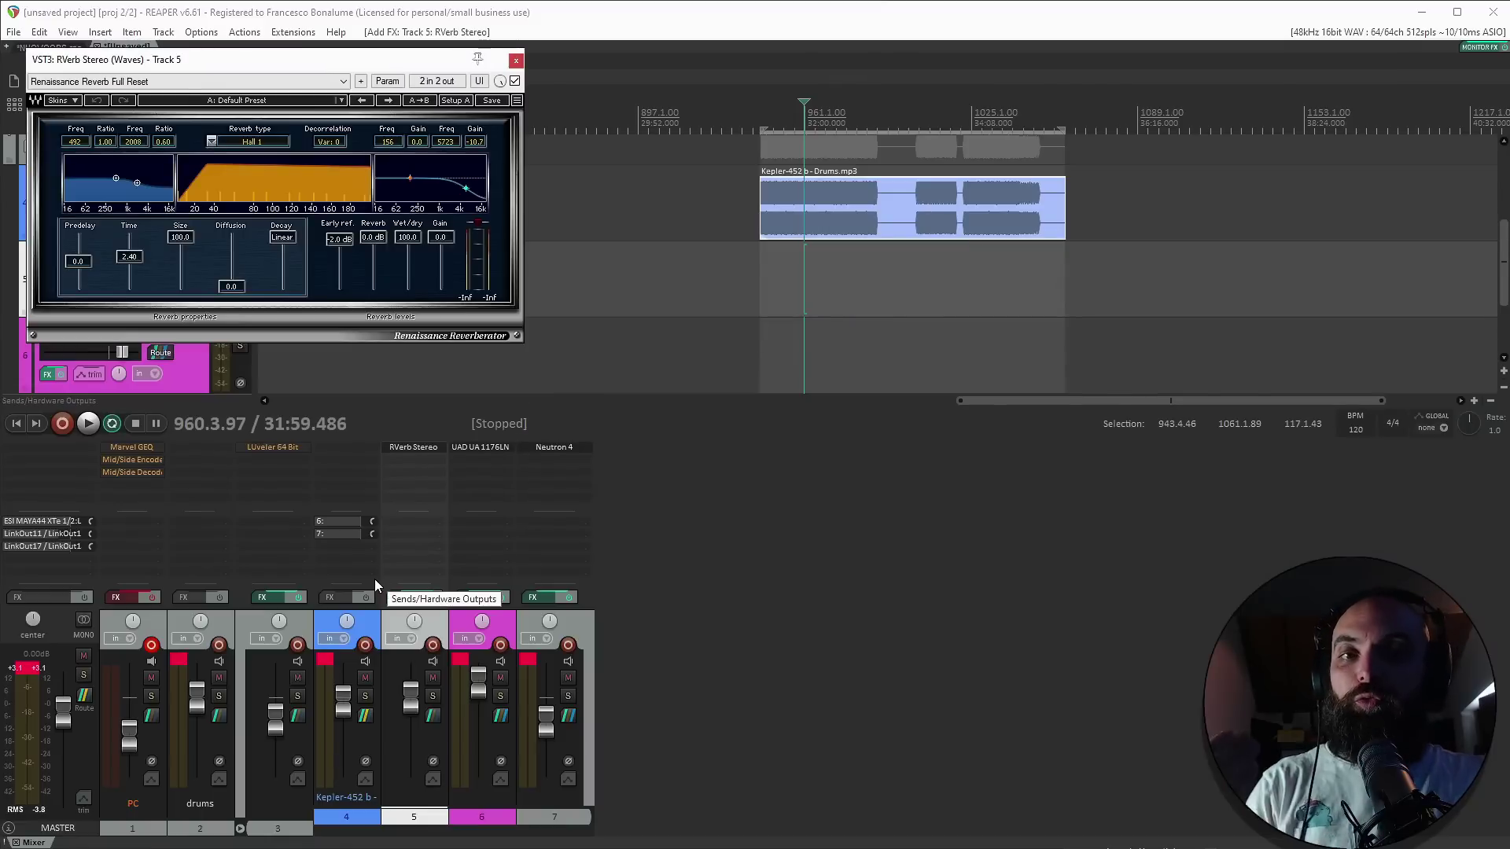
left_click(271, 447, "shift")
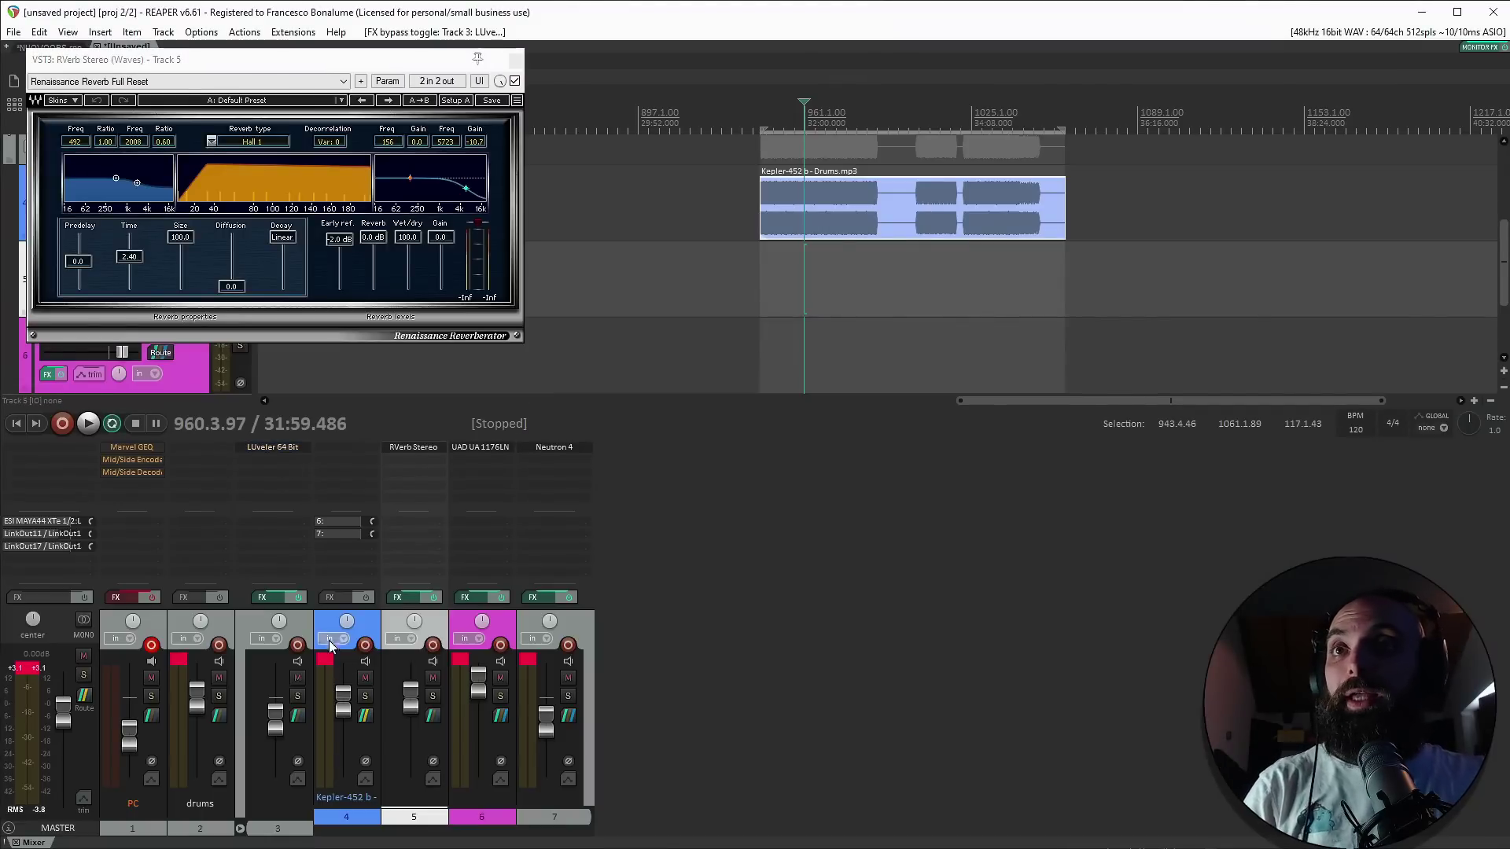
Send the Kepler-452 b drums to the RVerb track and lower that track's volume during playback.
left_click_drag(362, 554, 401, 560)
key("space")
left_click_drag(412, 701, 415, 735)
Compare the RVerb track muted and unmuted, fine-tune its volume, and stop playback at the middle of the first drum section.
left_click(430, 677)
left_click(433, 677)
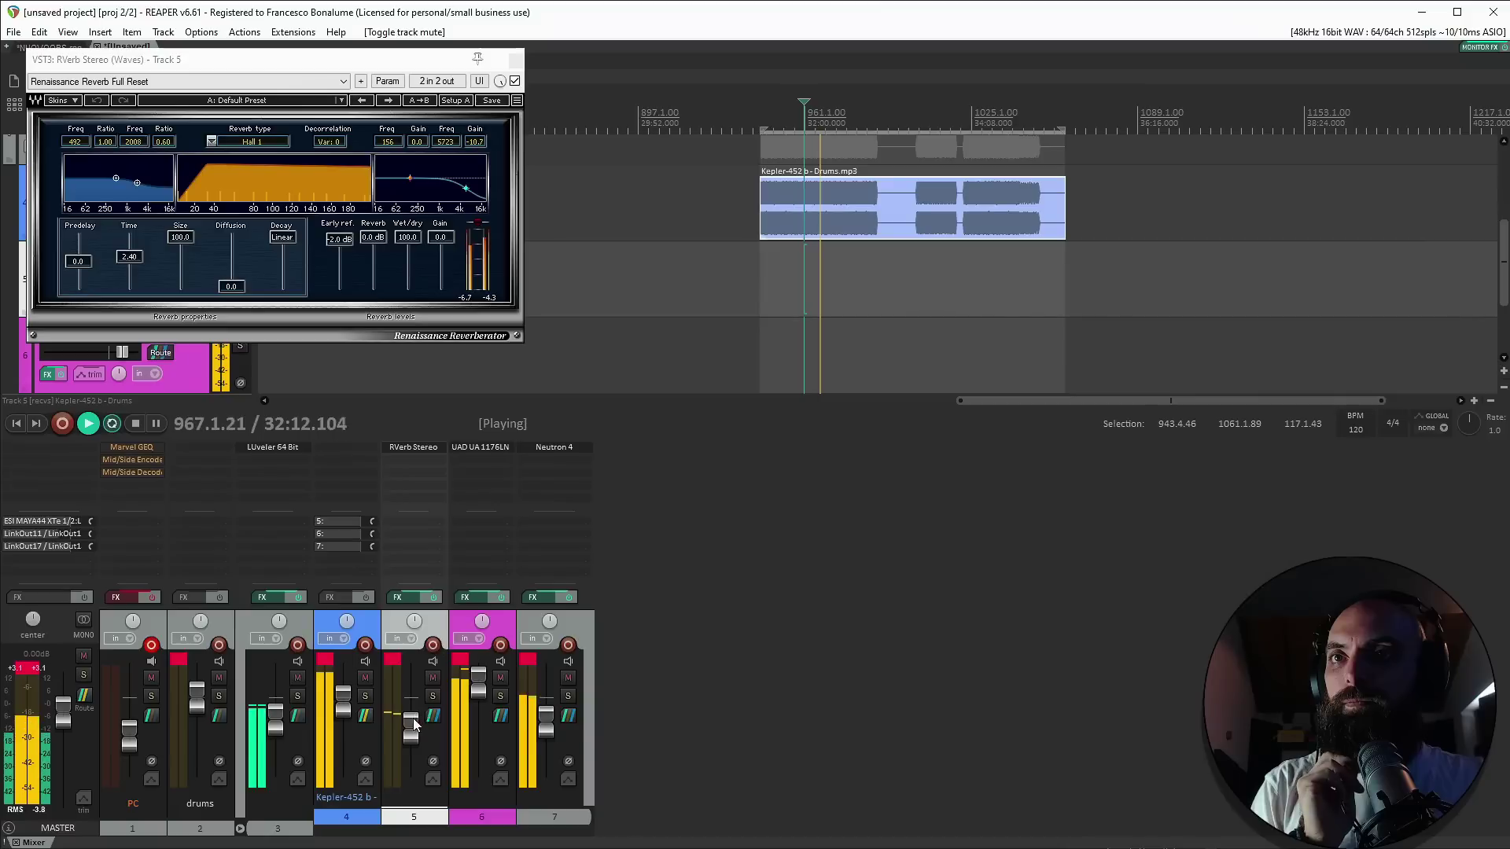
left_click(409, 725)
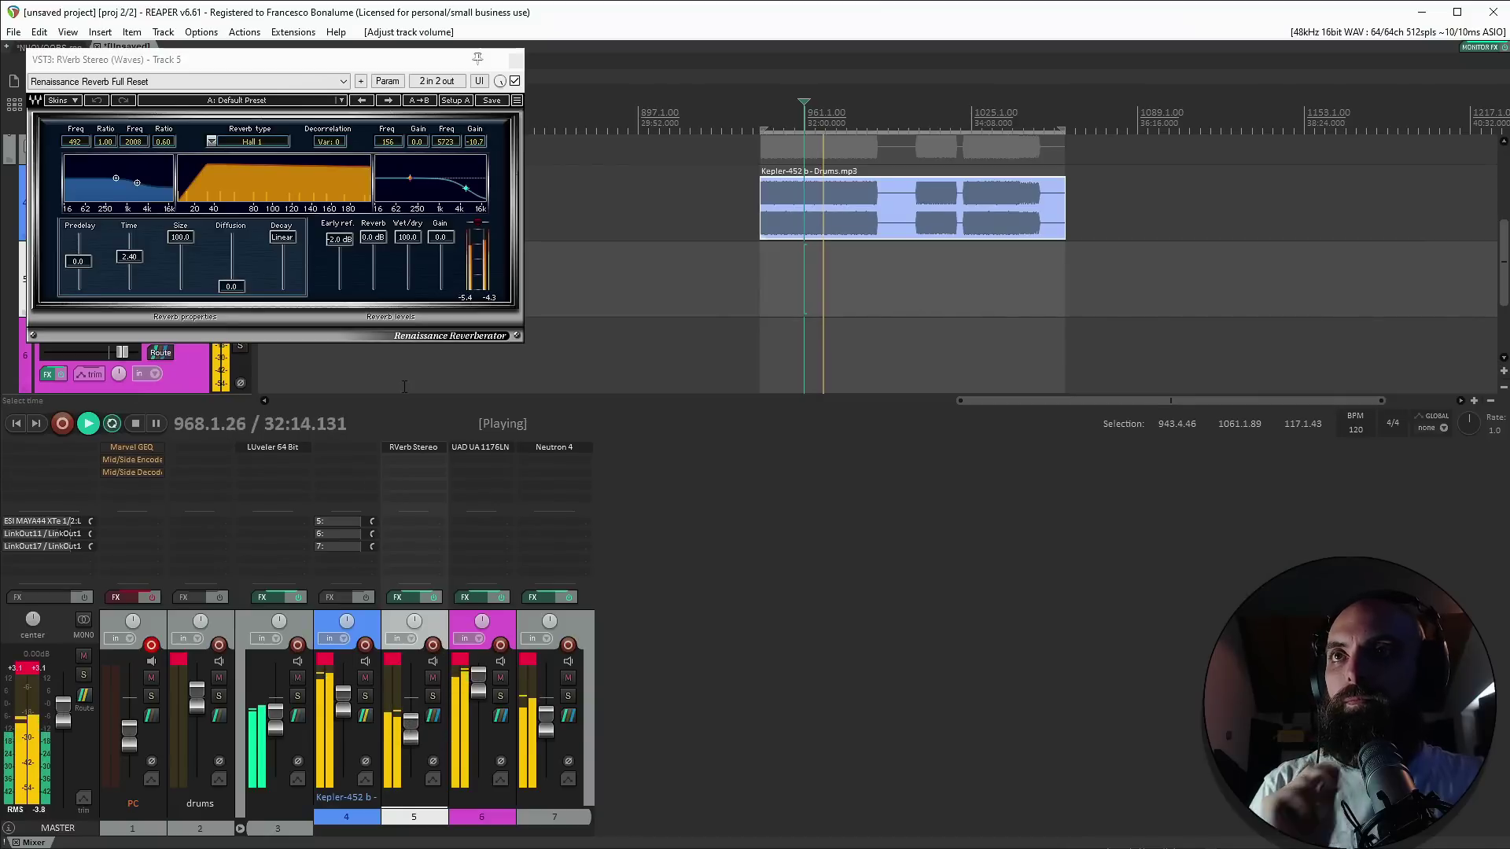
left_click(800, 202)
key("space")
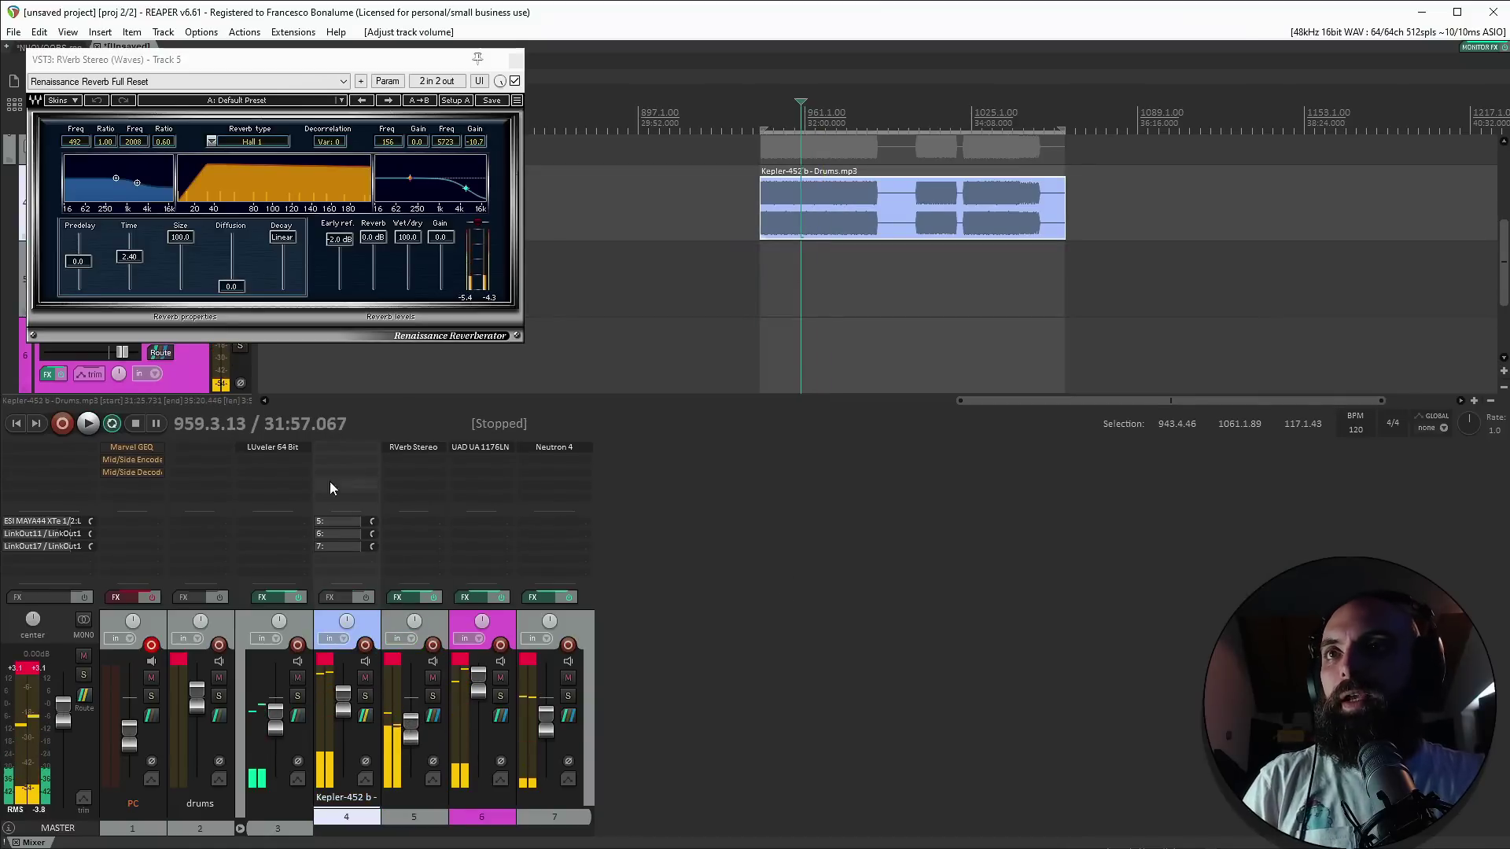
Close RVerb, set LUveler's target level to -14.1 LUFS, and leave LUveler enabled with its window closed.
left_click(271, 447, "shift")
left_click(515, 59)
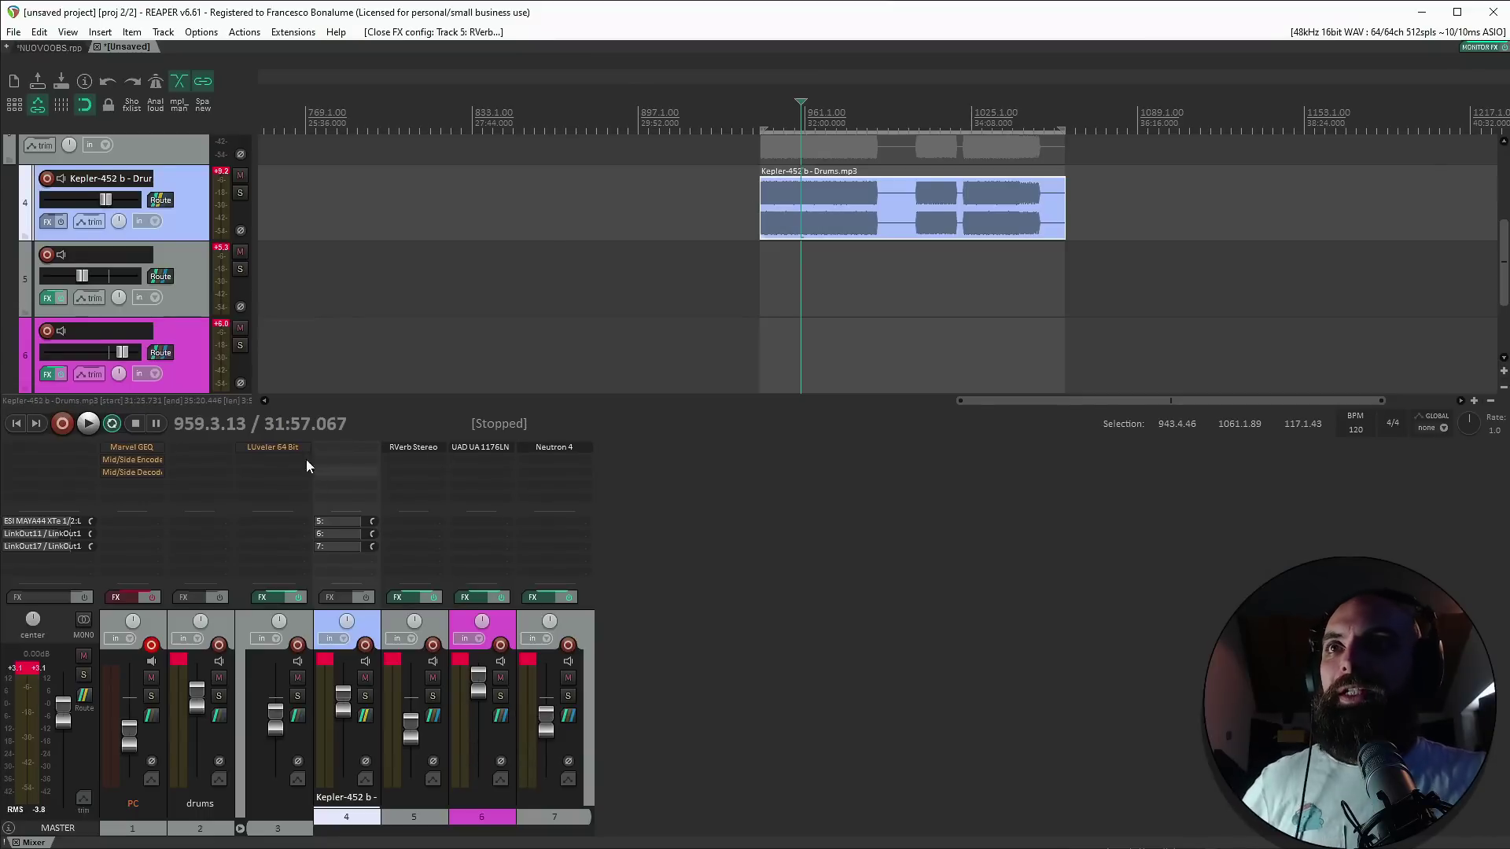
left_click(291, 447)
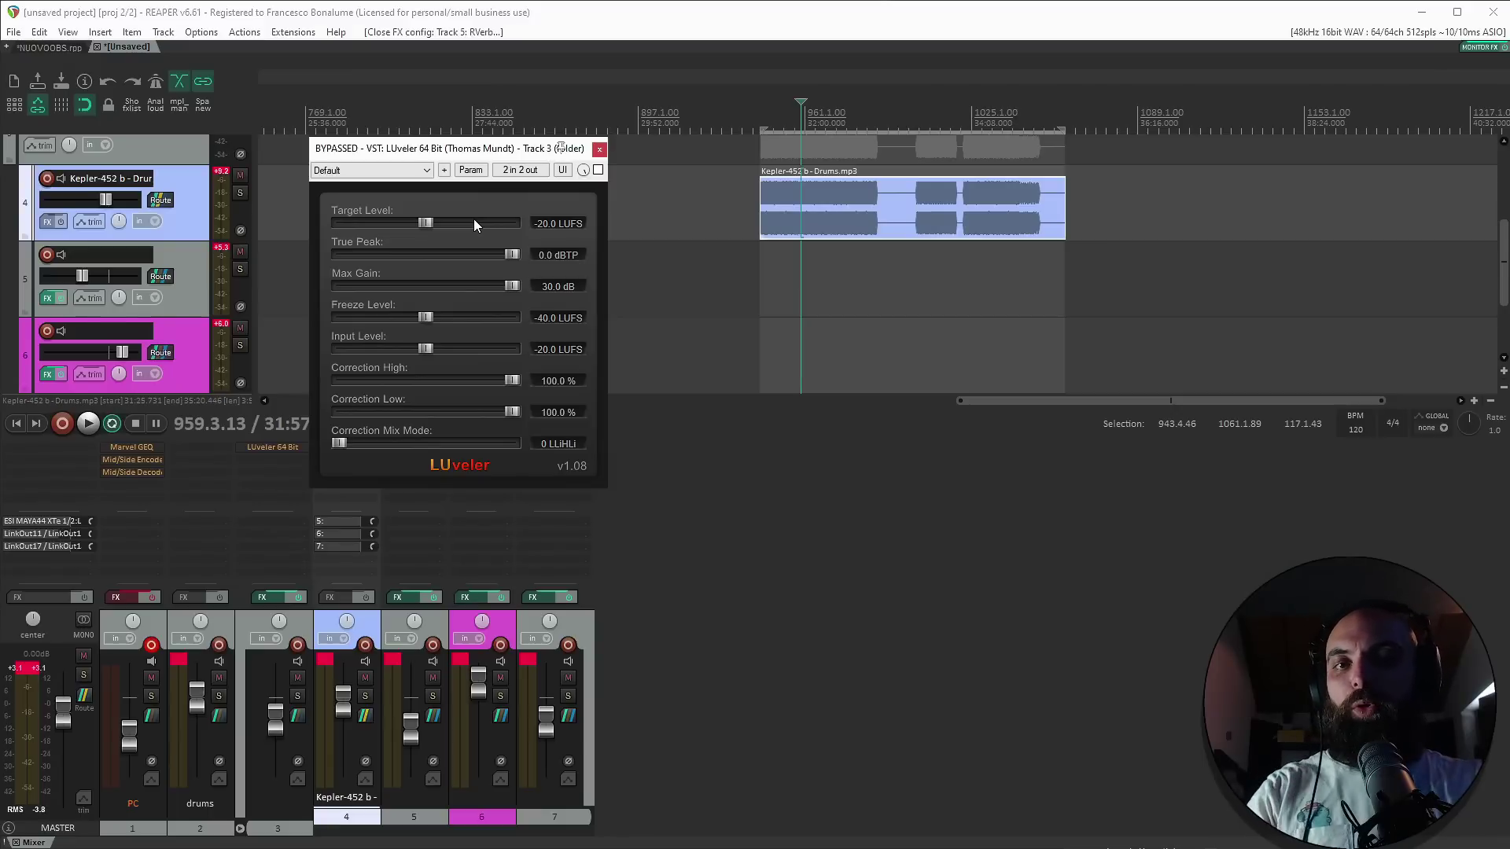
left_click_drag(426, 223, 473, 228)
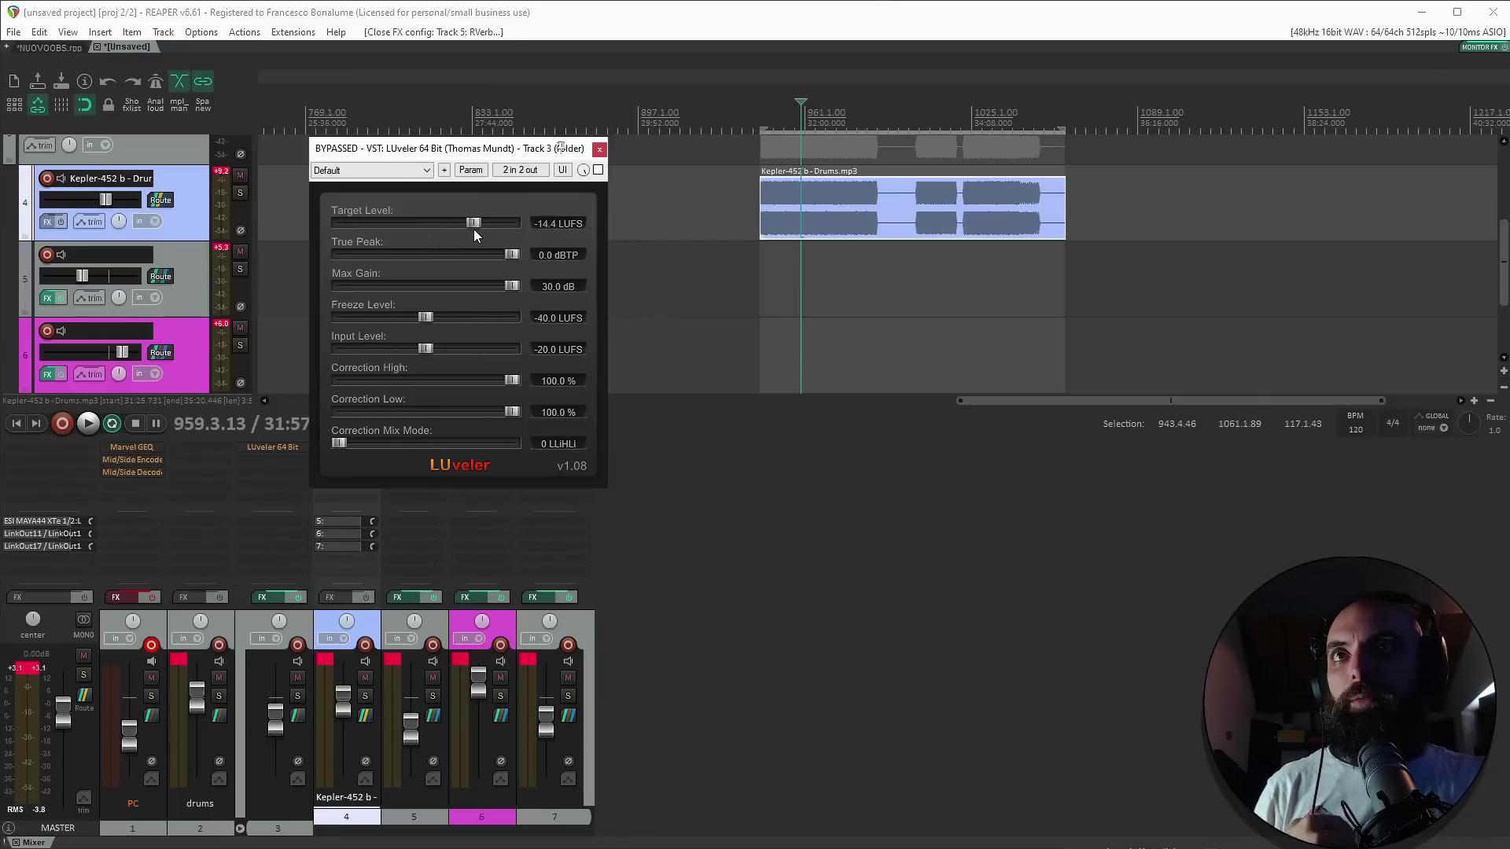
left_click(599, 149)
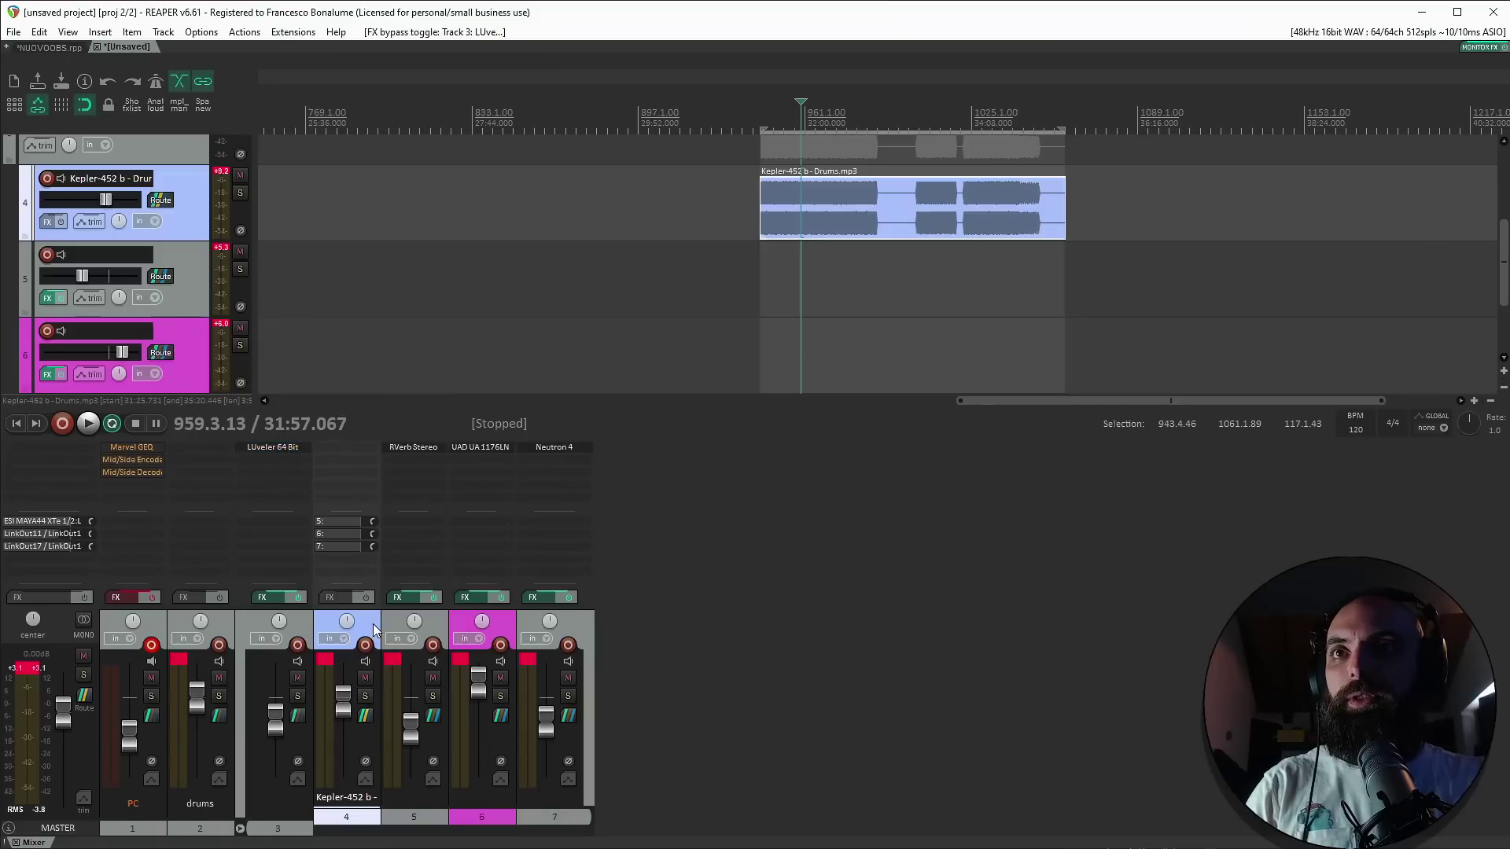
Lower the volumes of the Kepler-452 b drums track and the RVerb track, listening during playback.
mouse_move(342, 705)
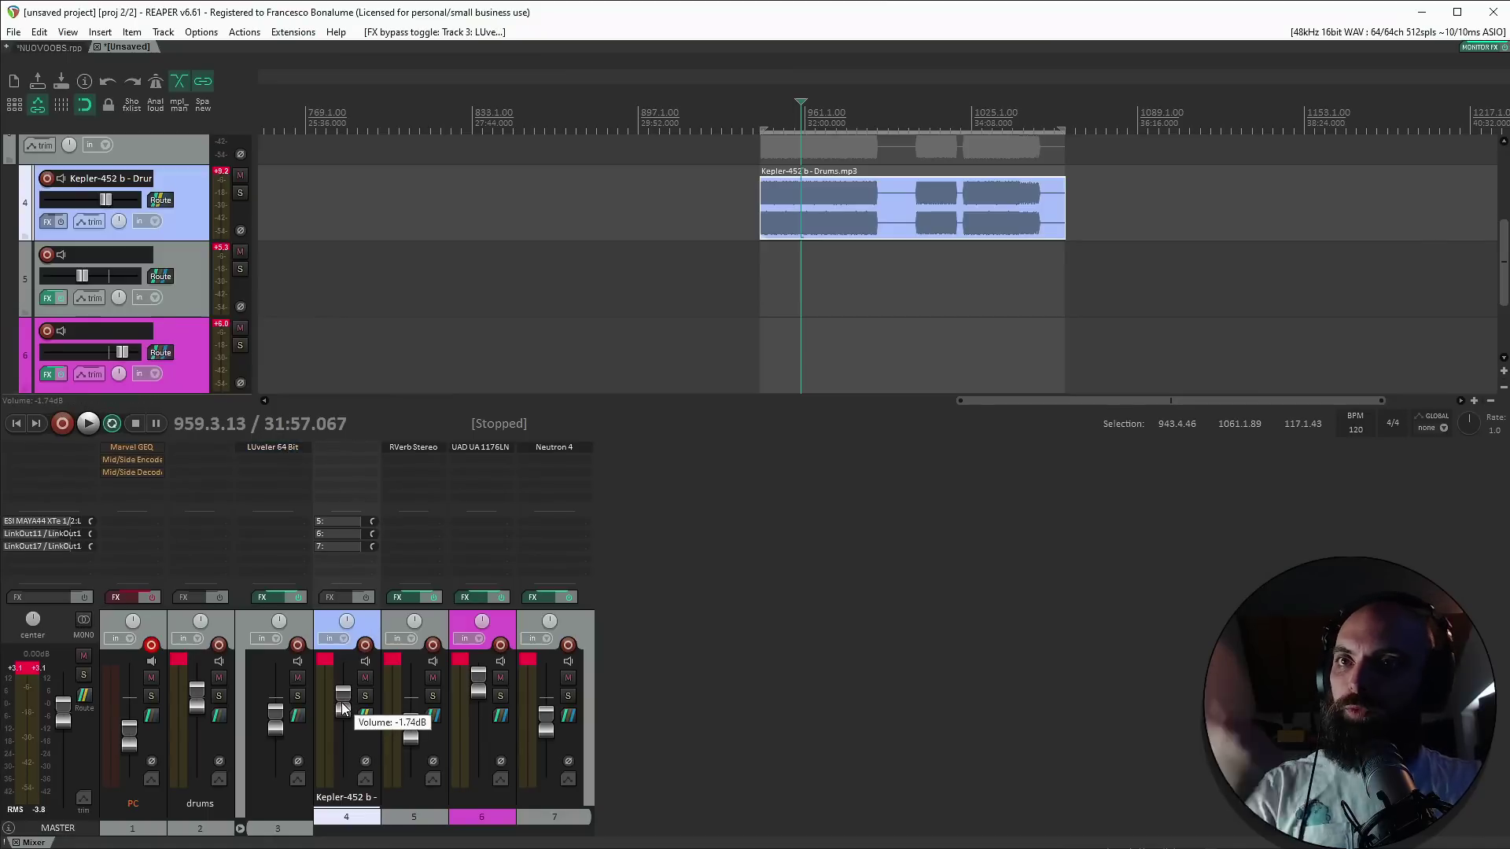
left_click_drag(343, 707, 342, 728)
key("space")
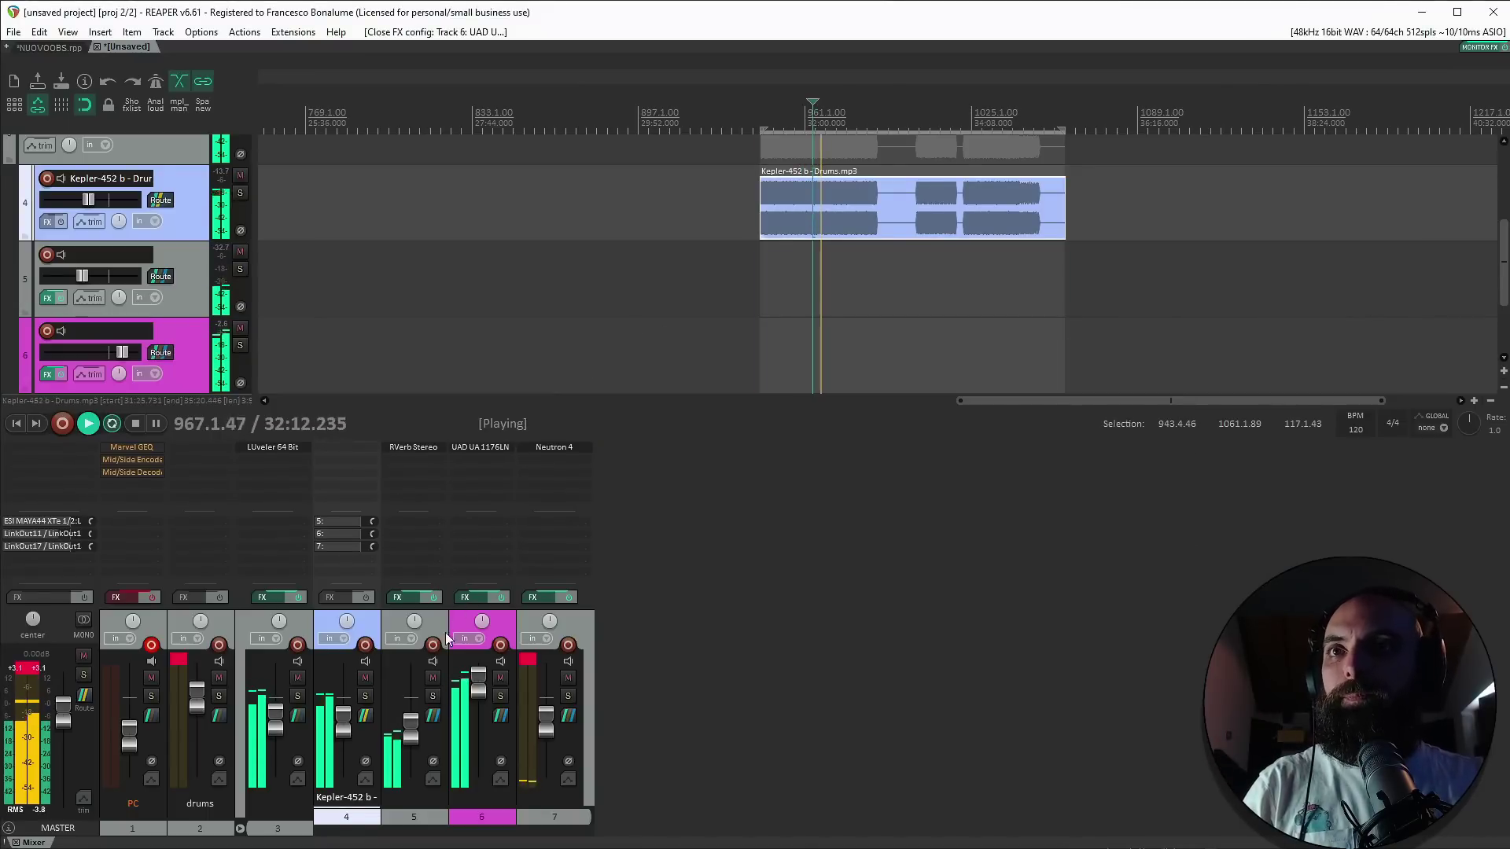
left_click_drag(409, 737, 412, 747)
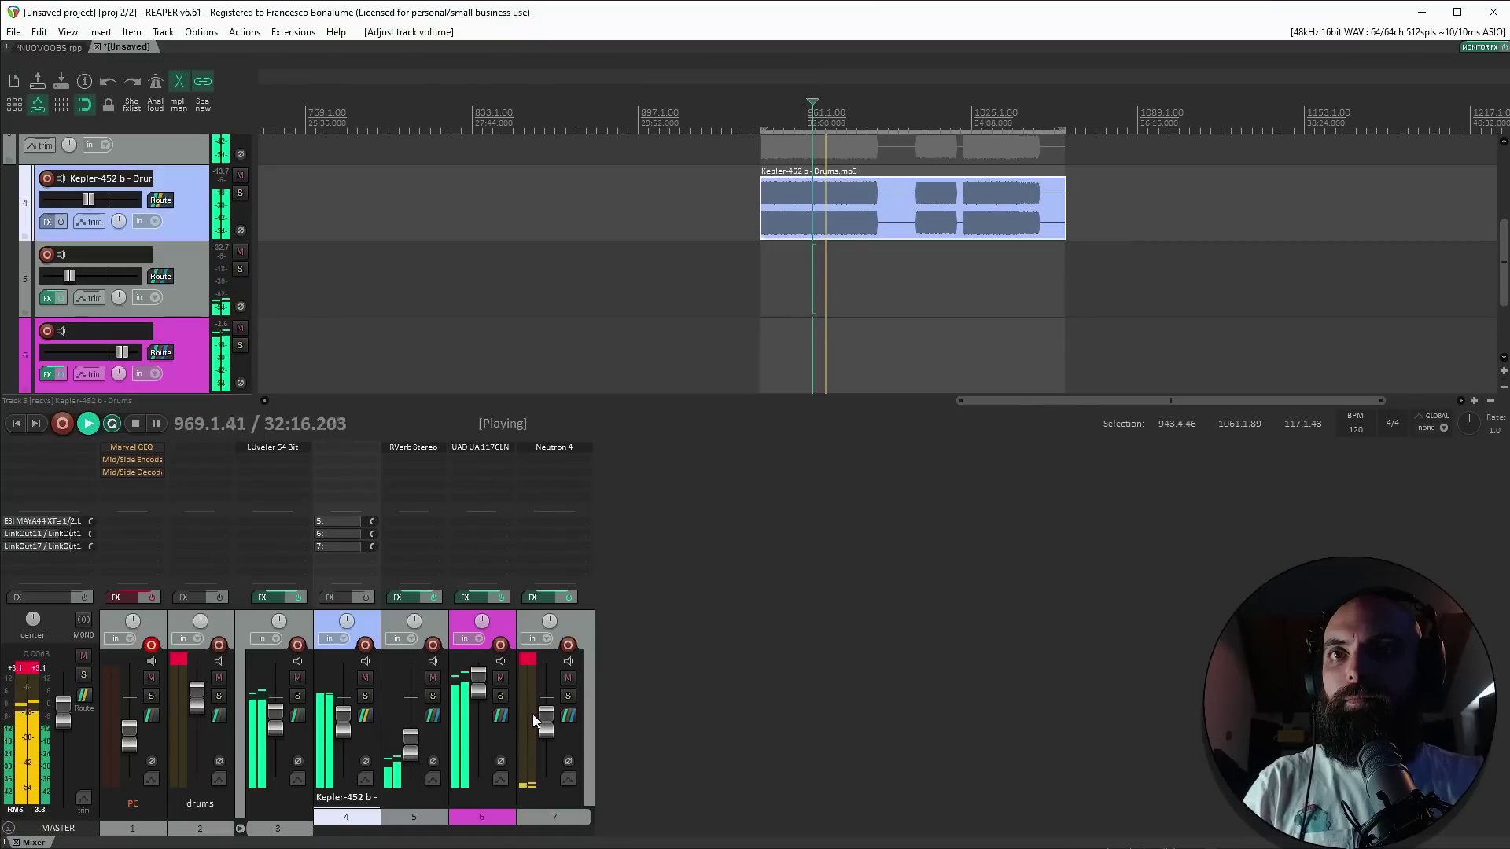
Raise the Neutron track's volume well above 0 dB, reset its peak indicator, and check it briefly in solo.
left_click_drag(548, 729, 550, 673)
left_click(531, 662)
left_click(568, 697)
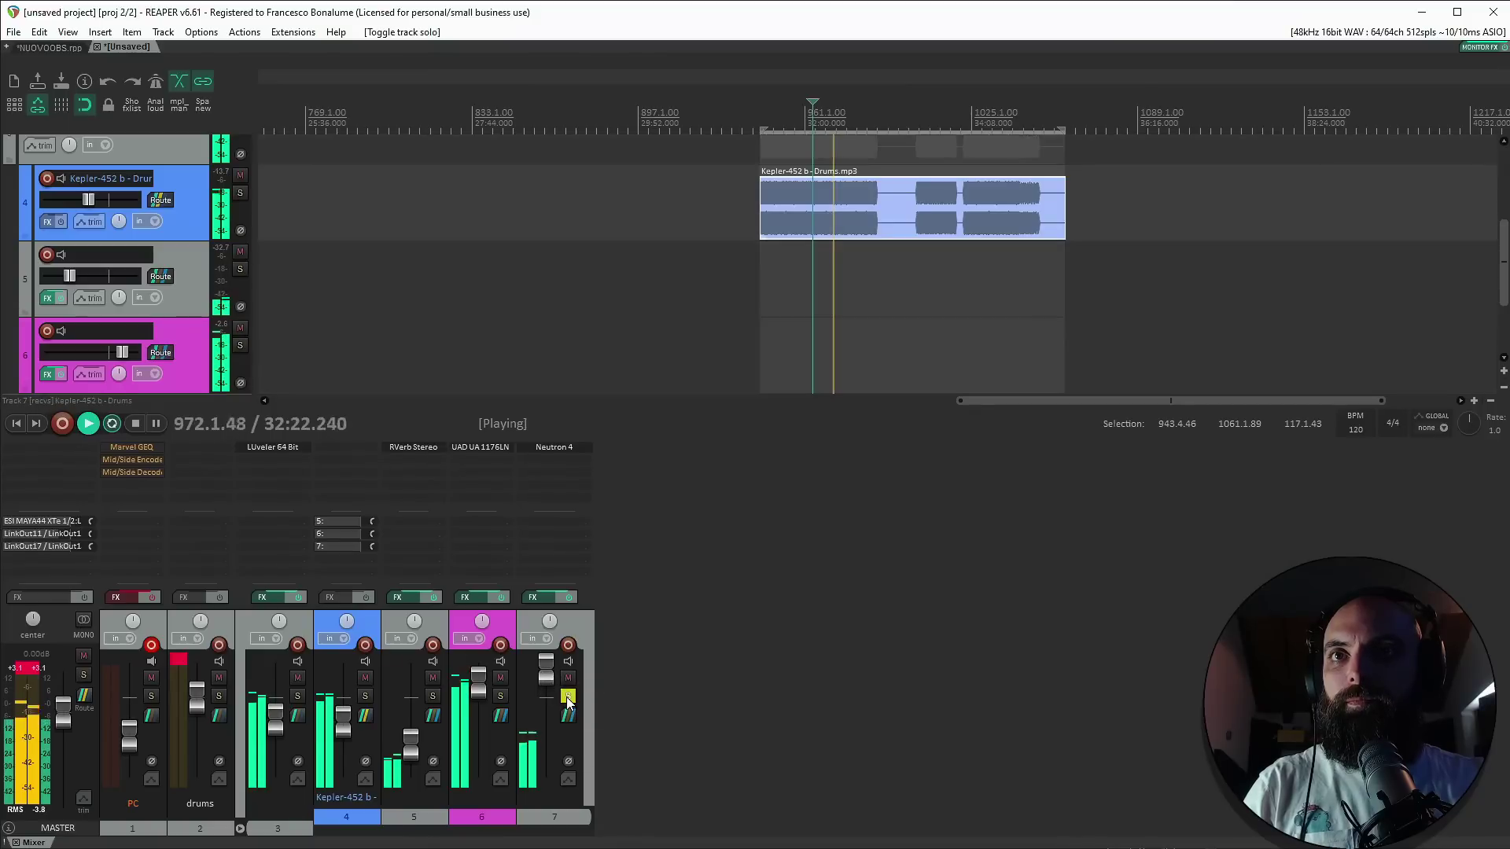
left_click(568, 696)
Raise the drums' send level to the Neutron track and set that track's volume to about +9.9 dB.
mouse_move(545, 675)
left_mouse_down()
mouse_move(539, 798)
mouse_move(550, 688)
left_mouse_up()
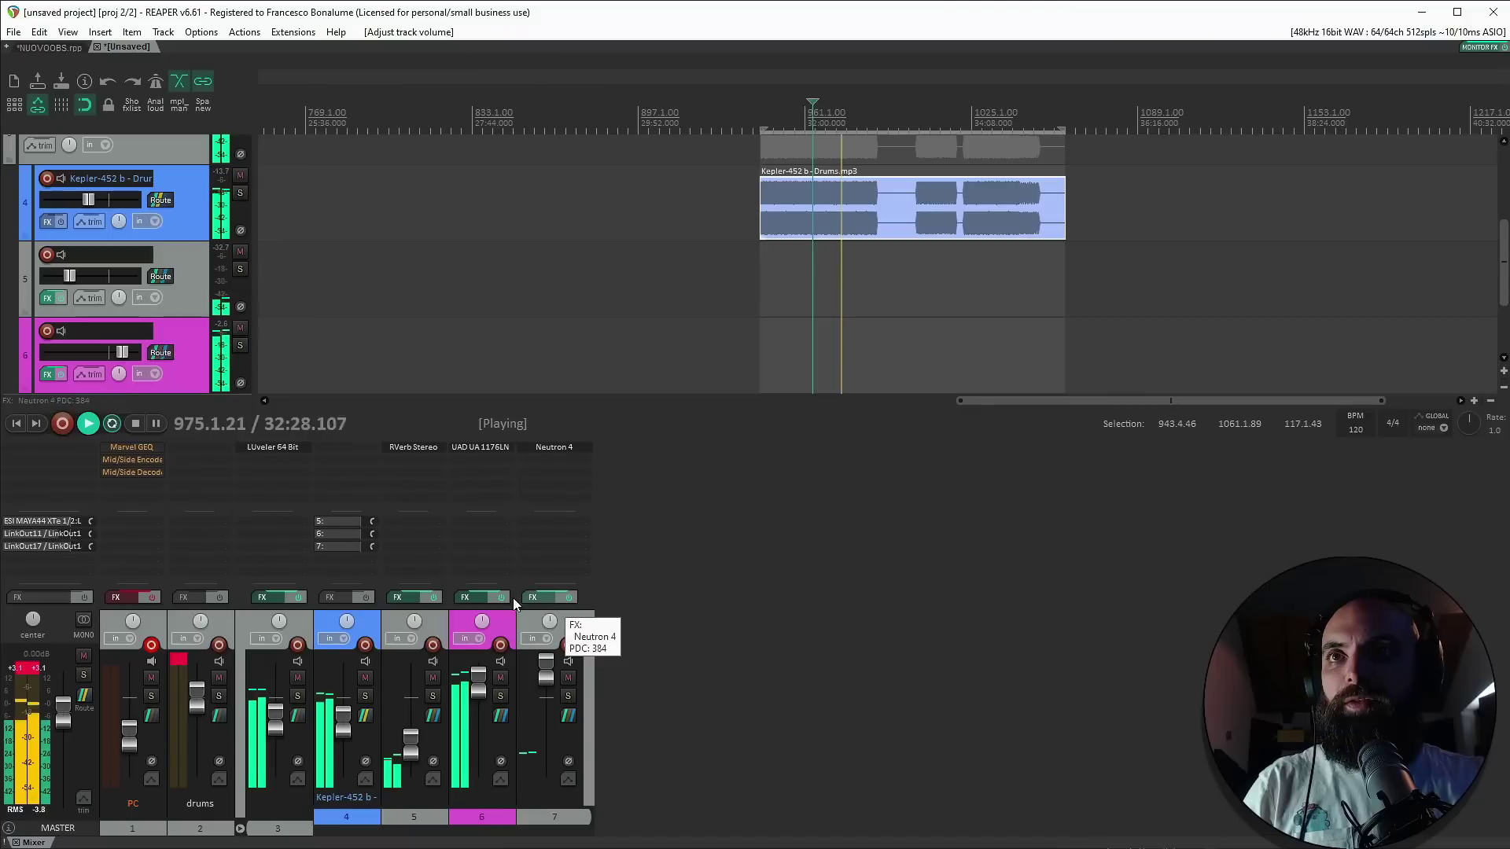
left_click_drag(372, 546, 373, 503)
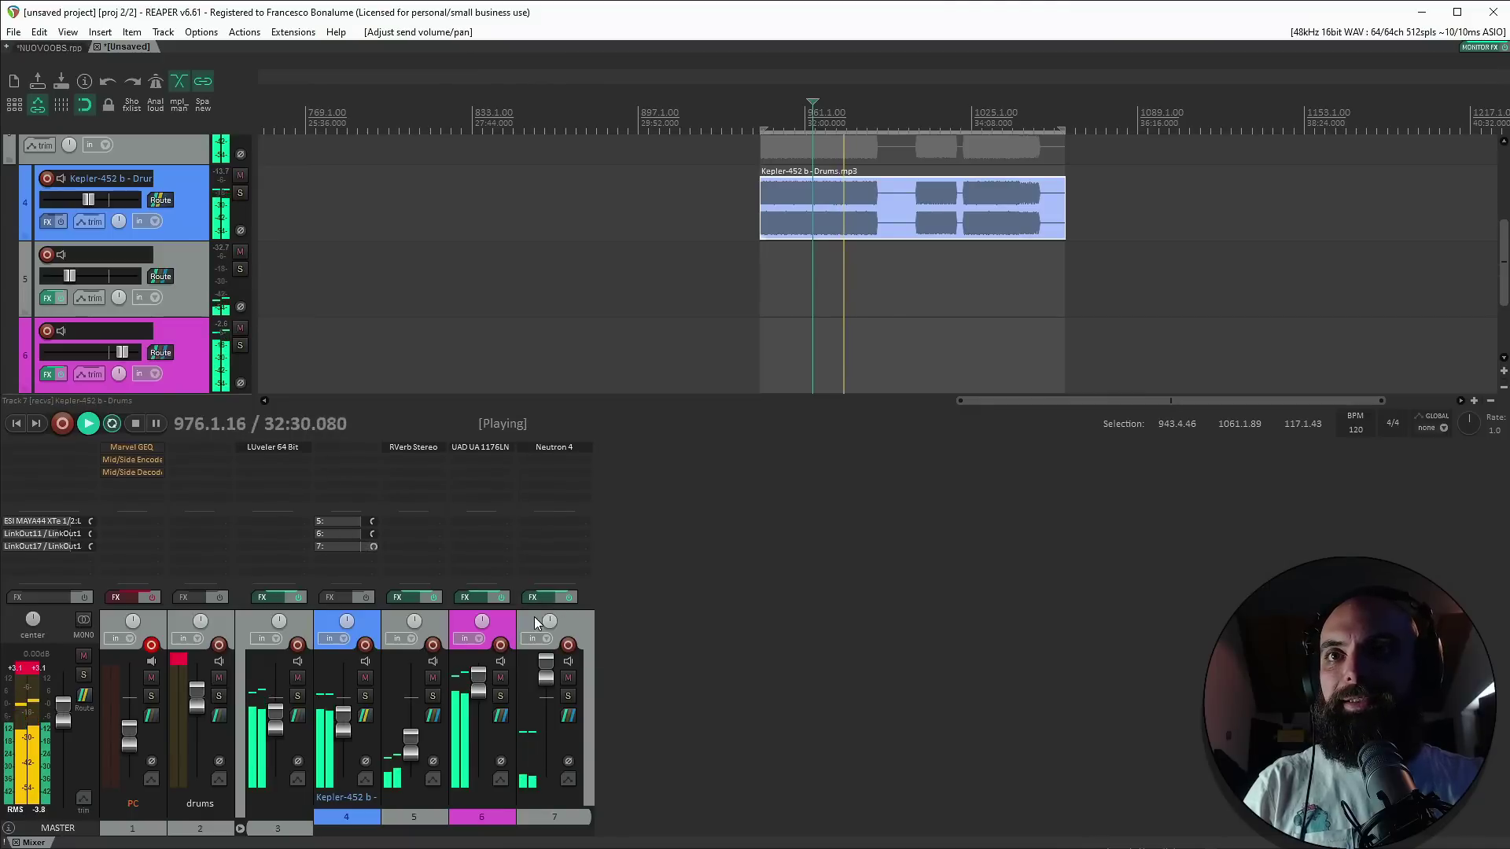
mouse_move(546, 670)
left_mouse_down()
mouse_move(545, 723)
mouse_move(544, 678)
left_mouse_up()
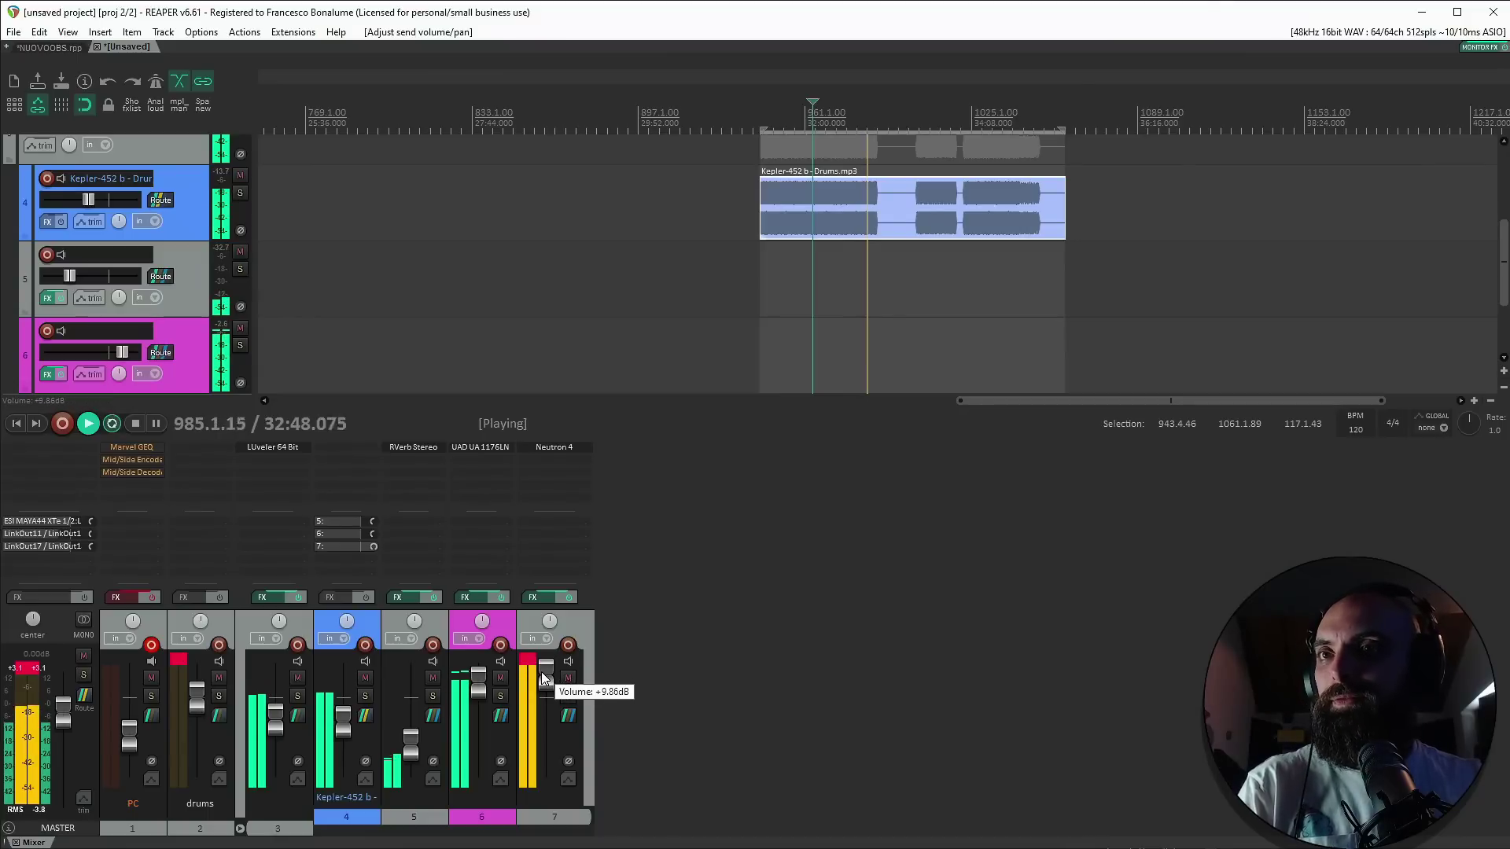
Lower the low band's mix in Neutron's Exciter module while replaying the drums.
left_click(545, 456)
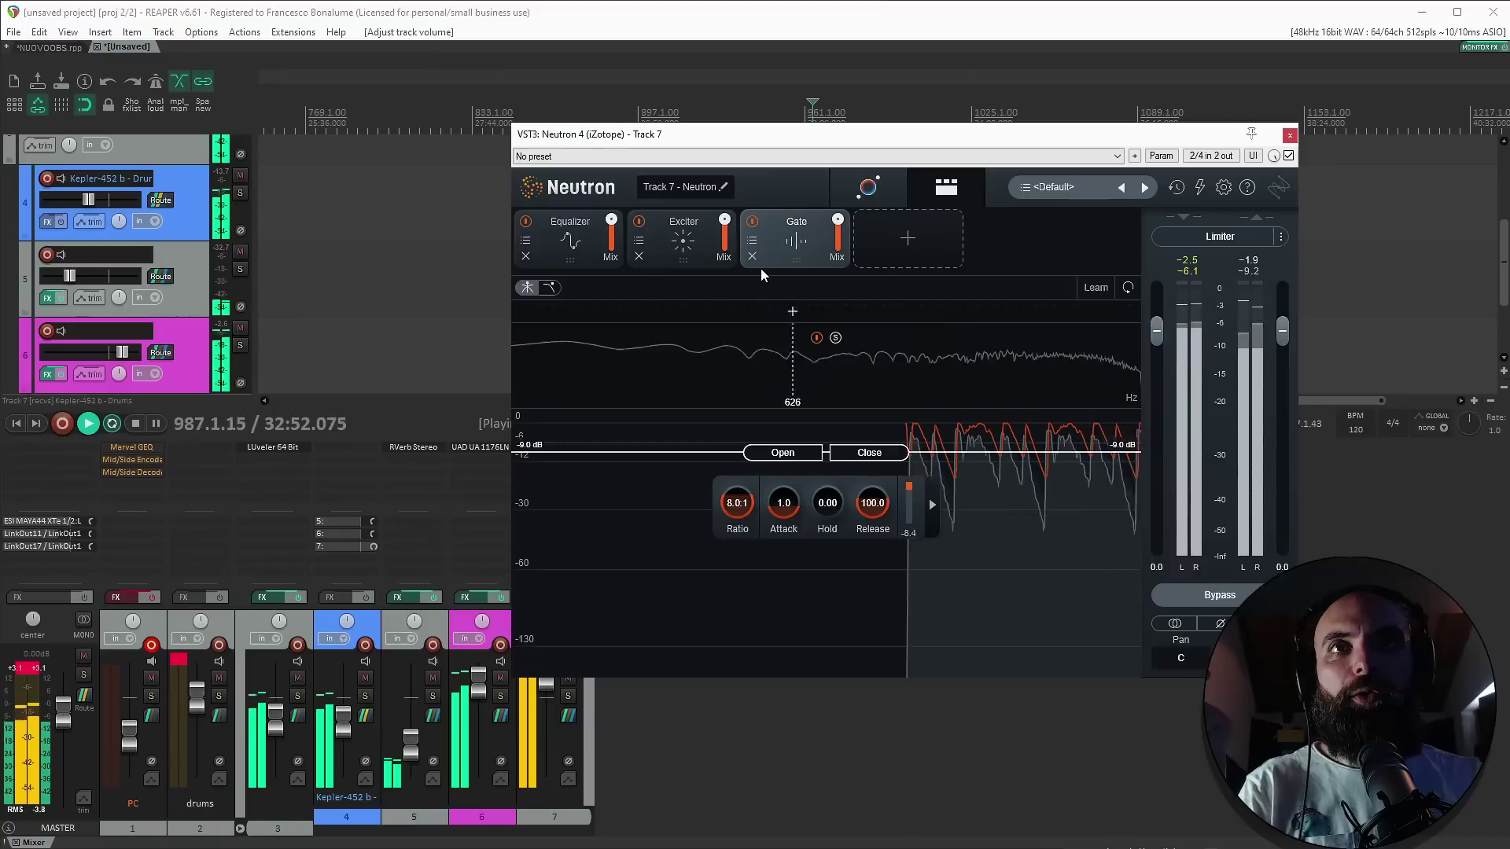
left_click(674, 240)
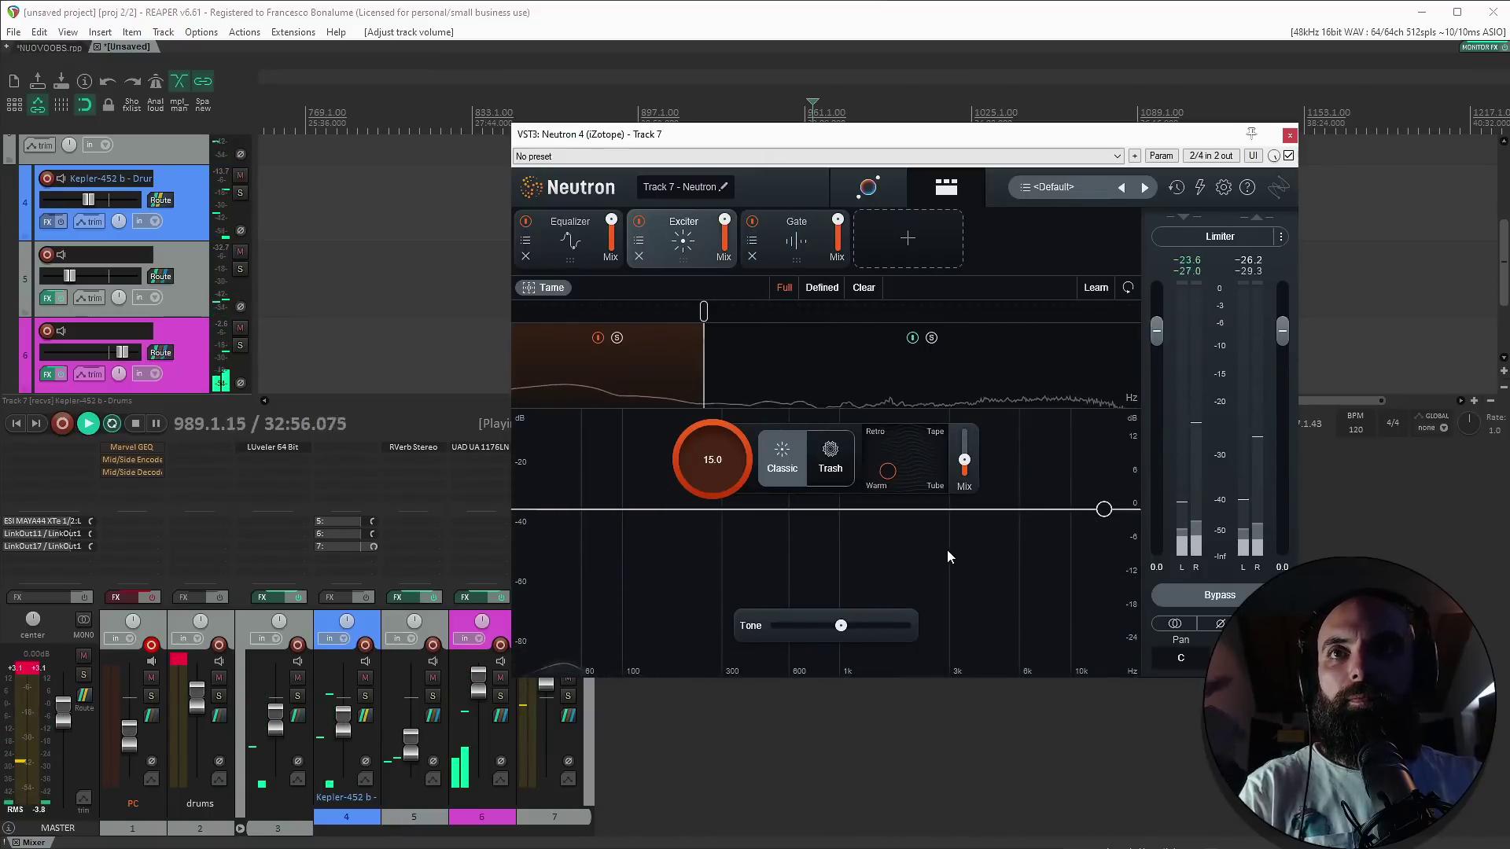
key("space")
key("space")
left_click_drag(965, 462, 960, 482)
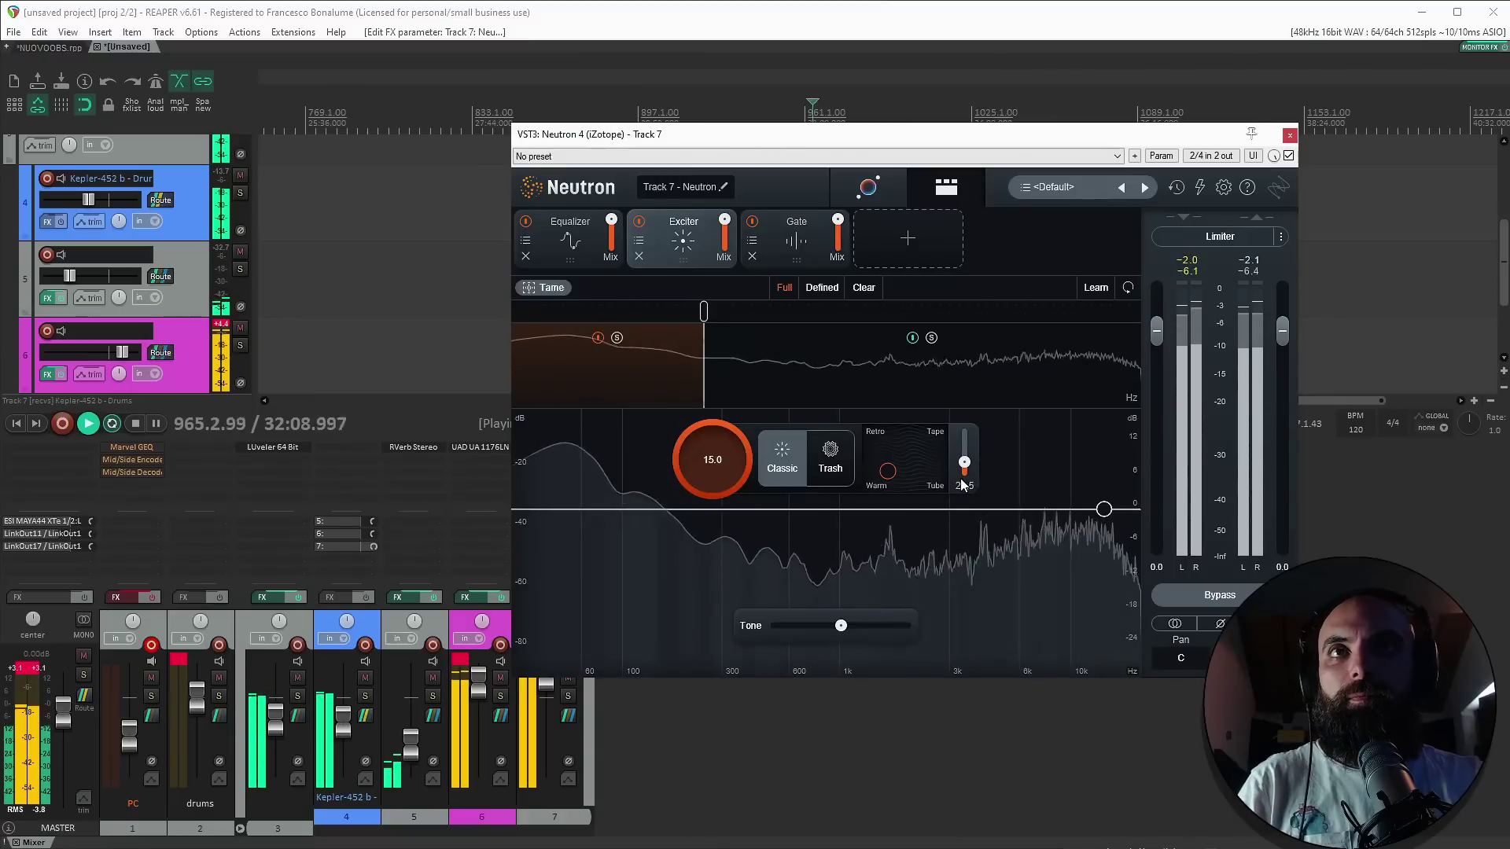
Close Neutron, stop playback, and bypass LUveler on the folder track.
left_click(1288, 135)
left_click(1289, 135)
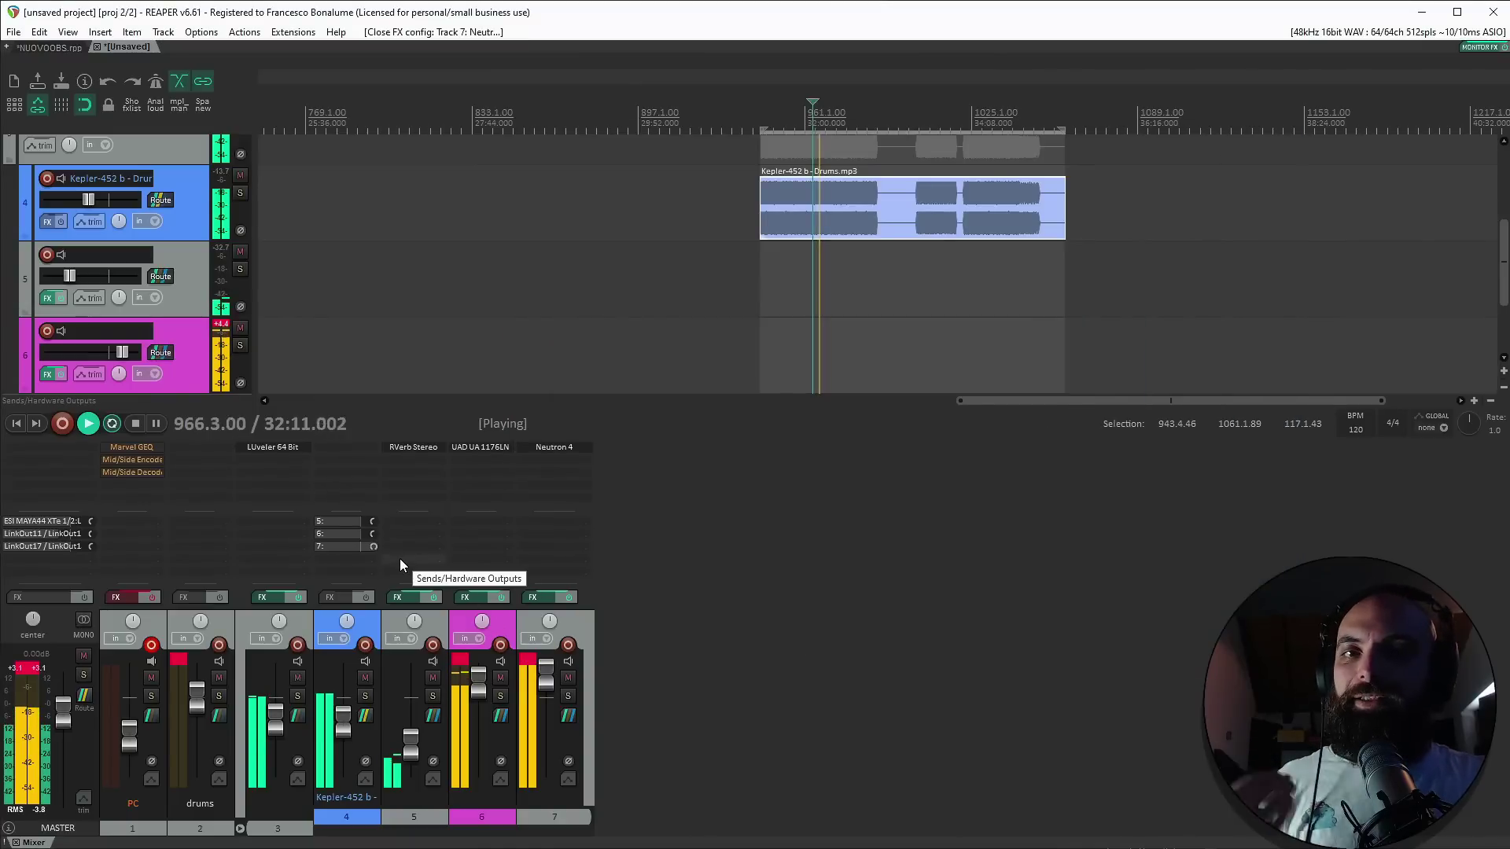
key("space")
left_click(274, 447, "shift")
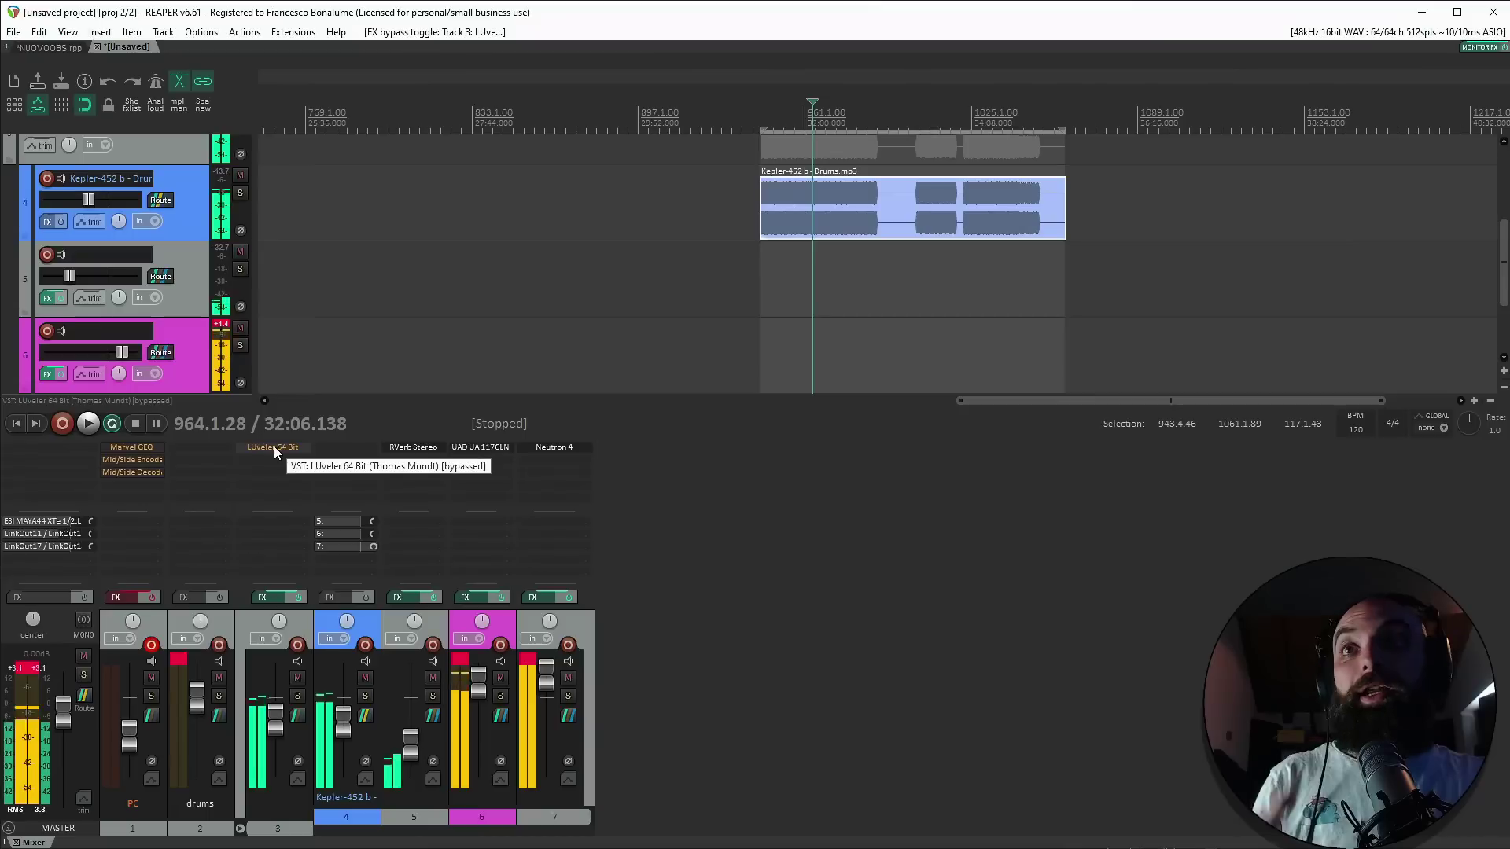